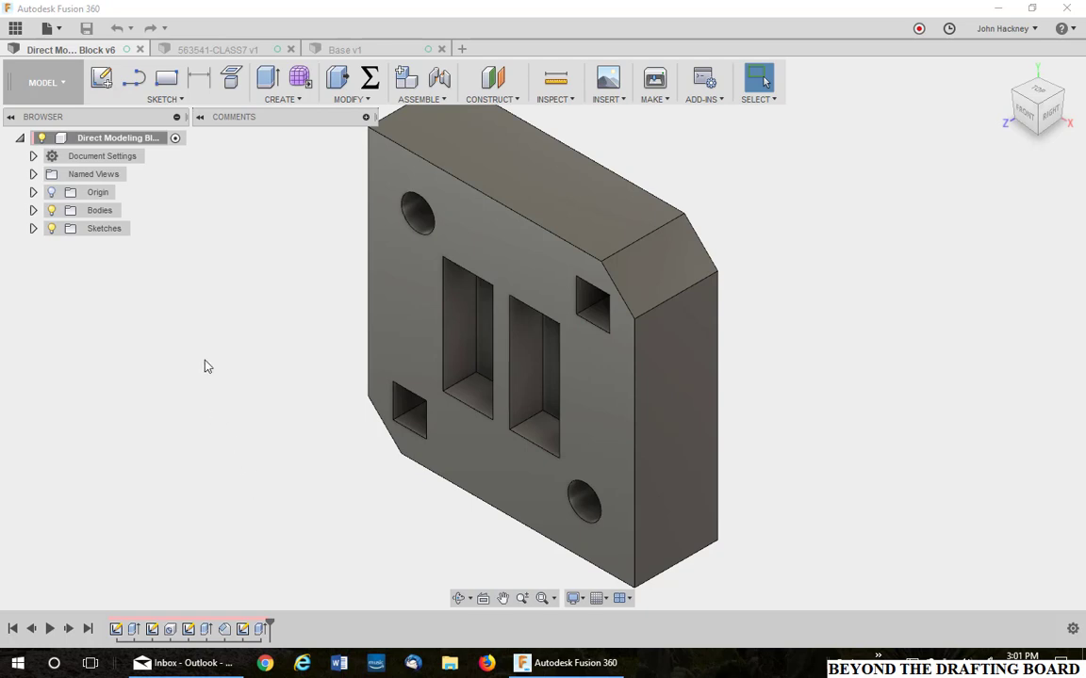
Step: Switch to the Base v1 document and turn on Capture Design History for it
left_click(375, 52)
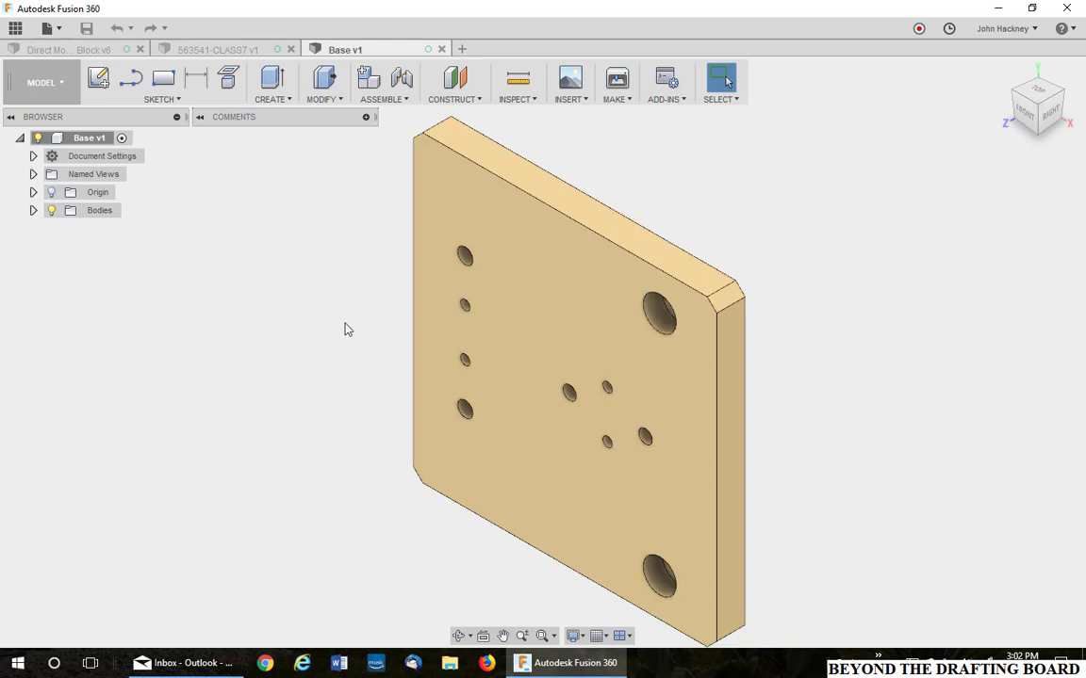
right_click(90, 141)
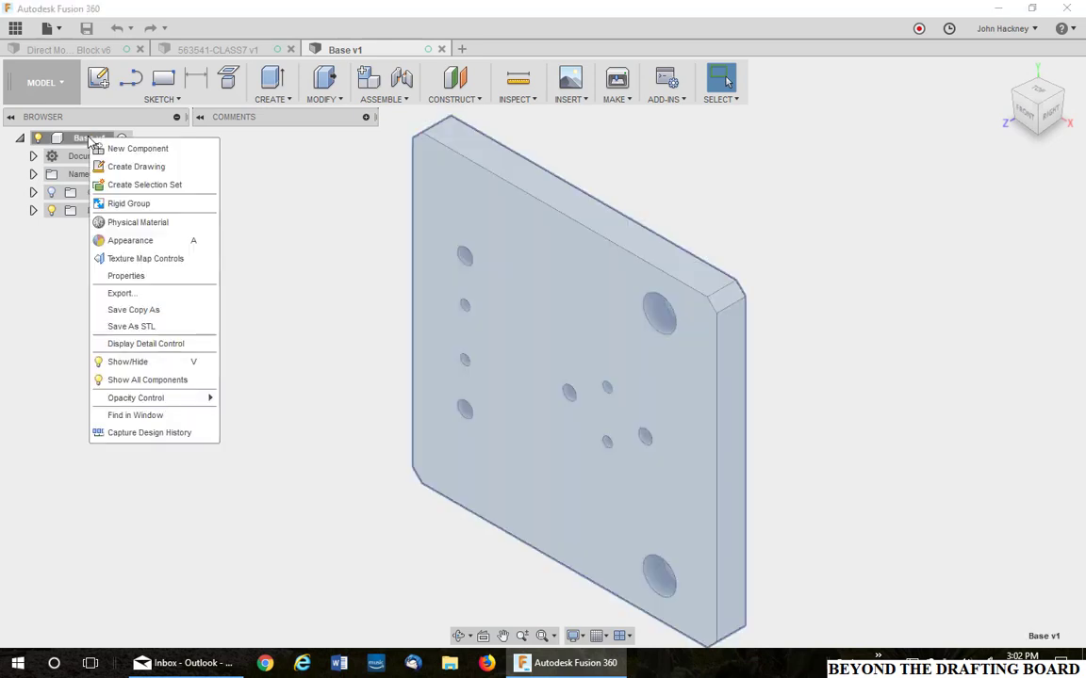
left_click(166, 433)
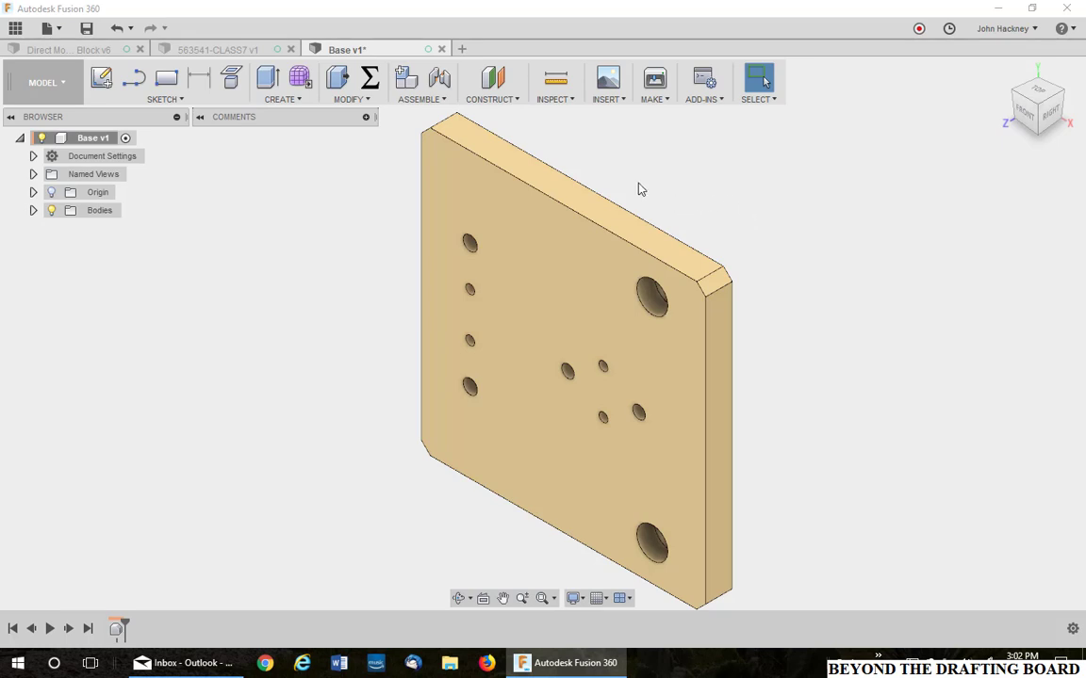
Step: Move the upper-right large hole's faces -8 mm in Y with Move/Copy
left_click_drag(601, 138, 697, 337)
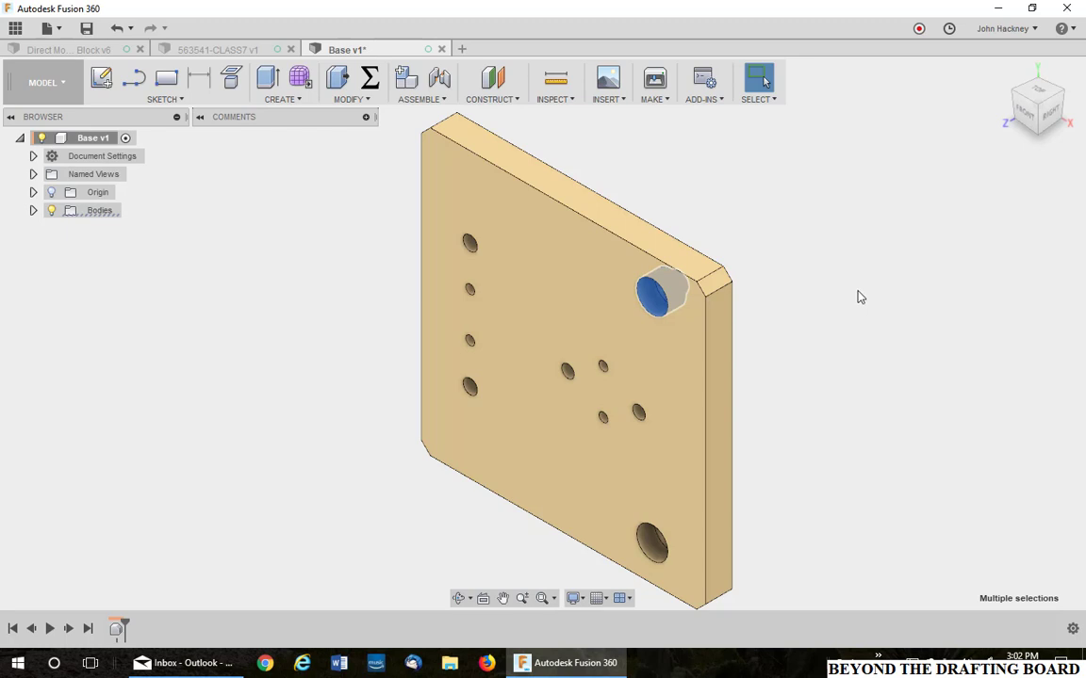
right_click(816, 235)
left_click(779, 254)
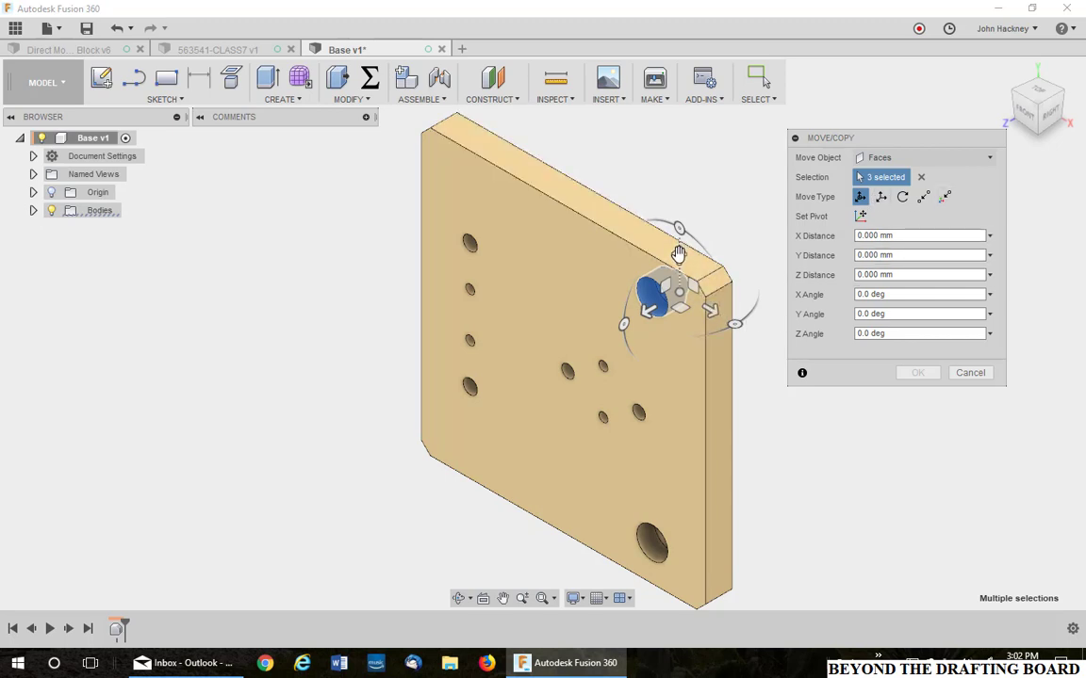
left_click_drag(678, 253, 679, 274)
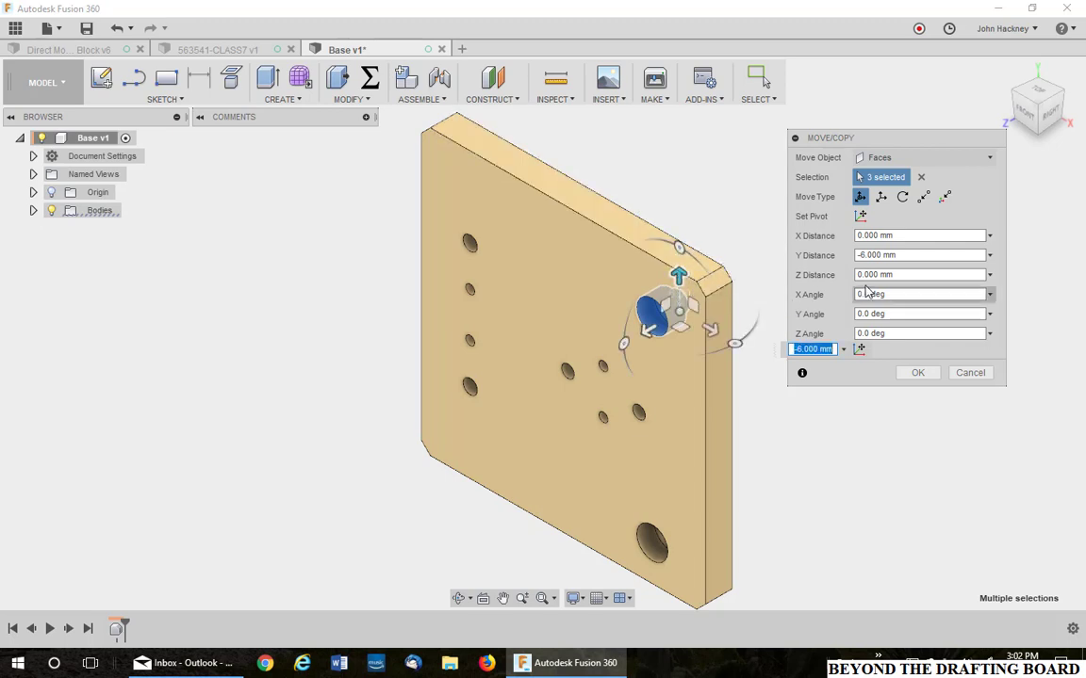
left_click_drag(679, 275, 680, 286)
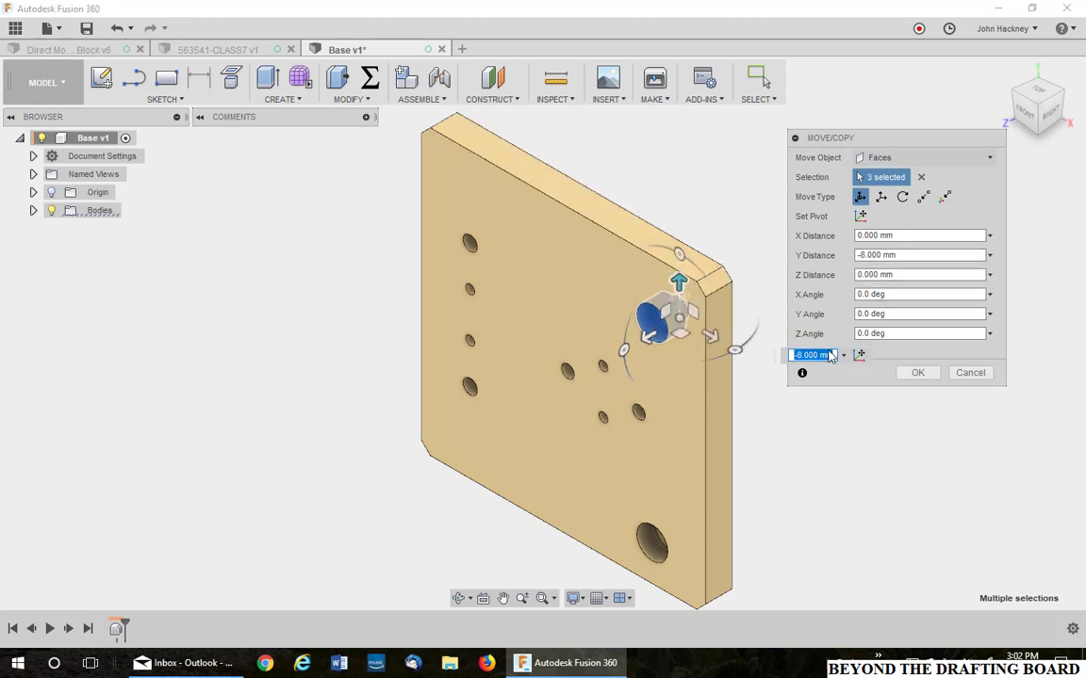
left_click(920, 373)
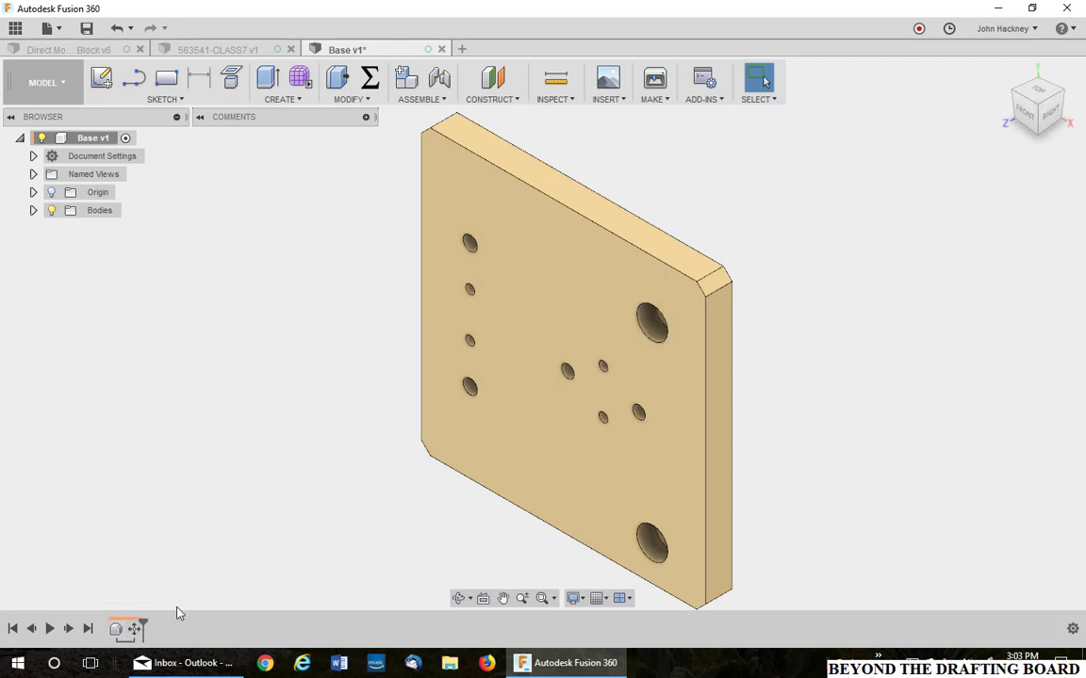
Step: Move the lower-right large hole 8 mm along Z, pivoting on the plate's top edge
left_click_drag(538, 571, 713, 488)
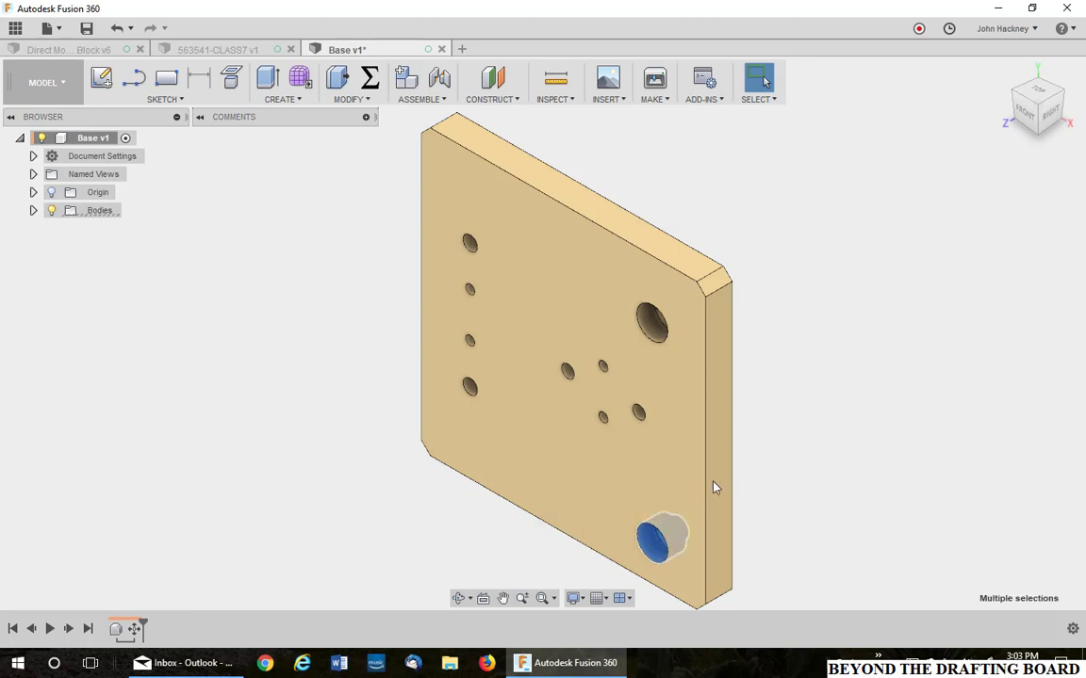
right_click(851, 403)
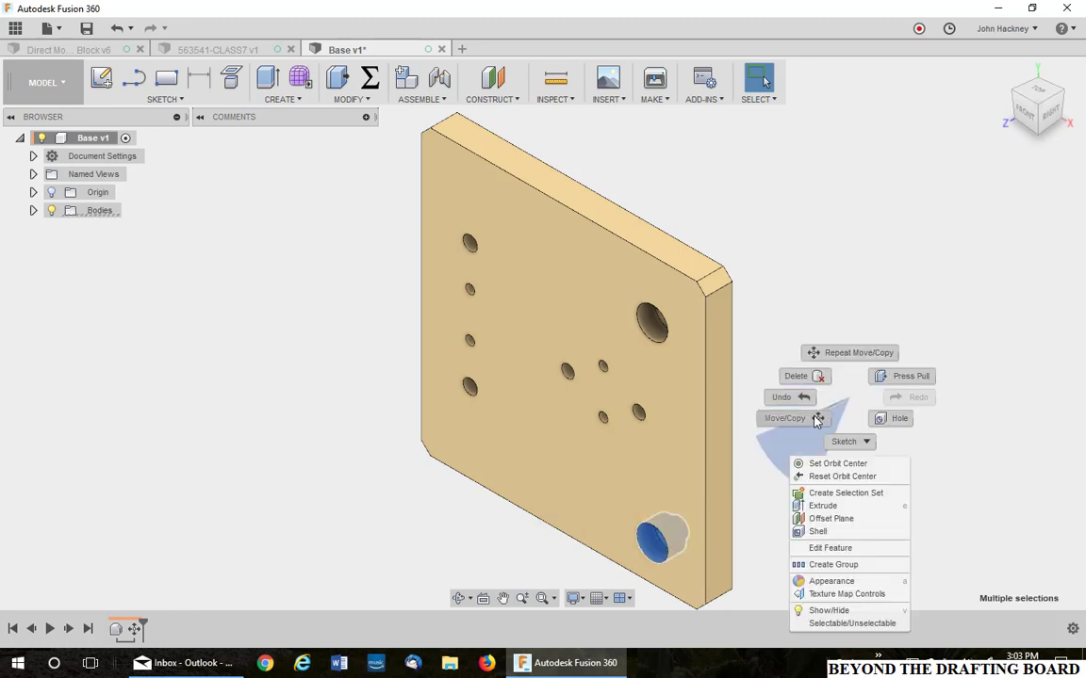
left_click(816, 421)
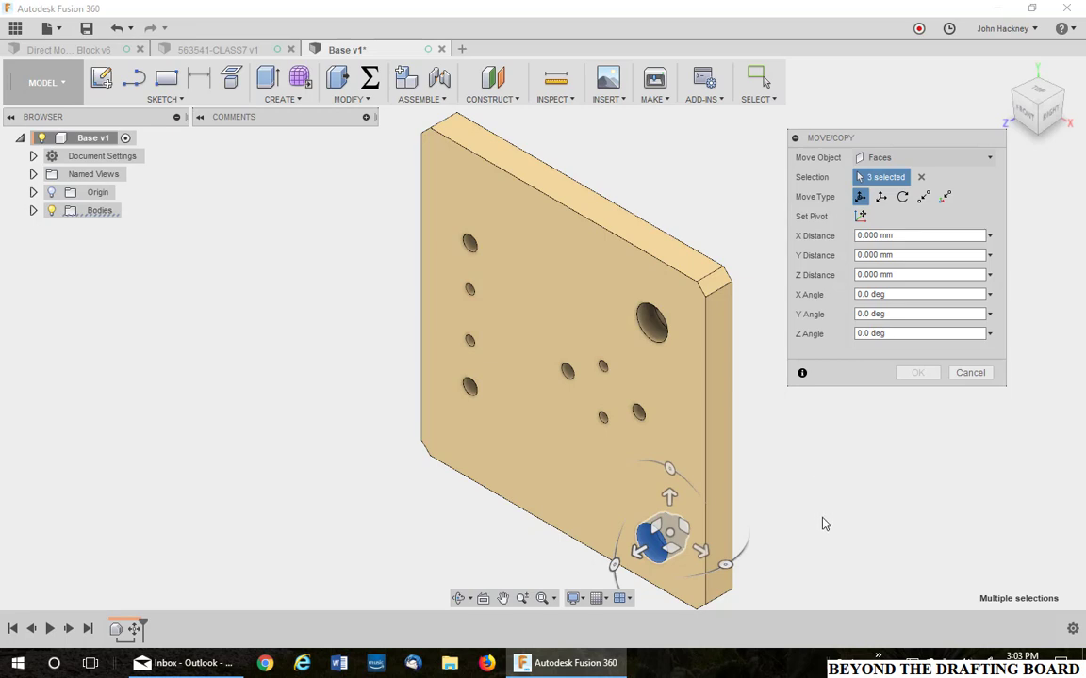
left_click(861, 217)
left_click(564, 207)
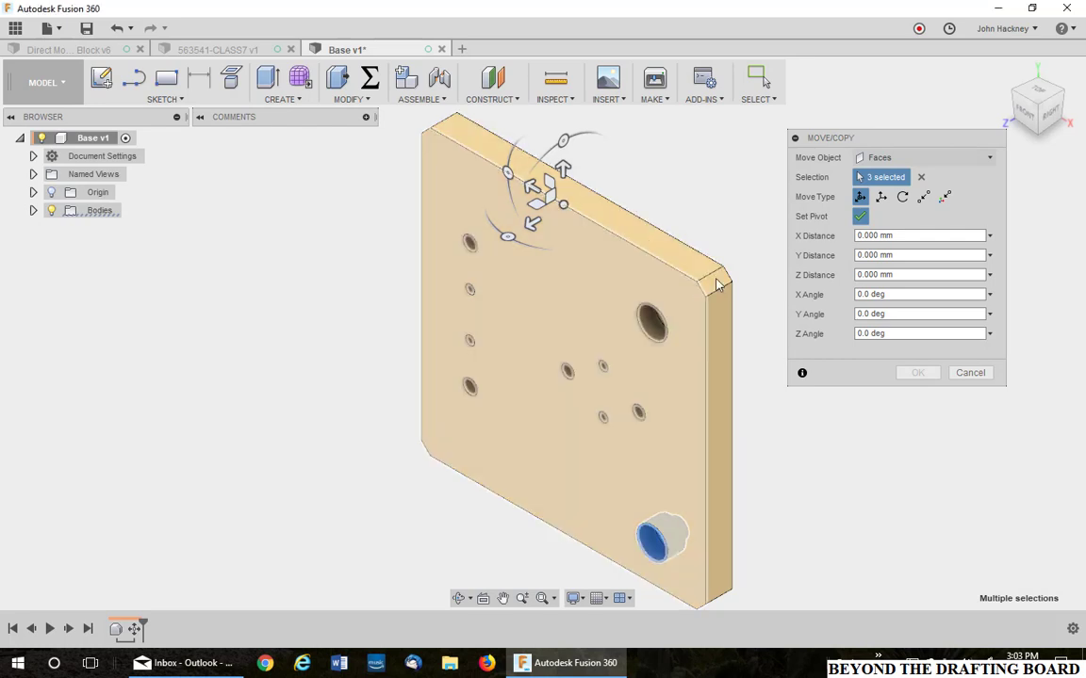
left_click(860, 217)
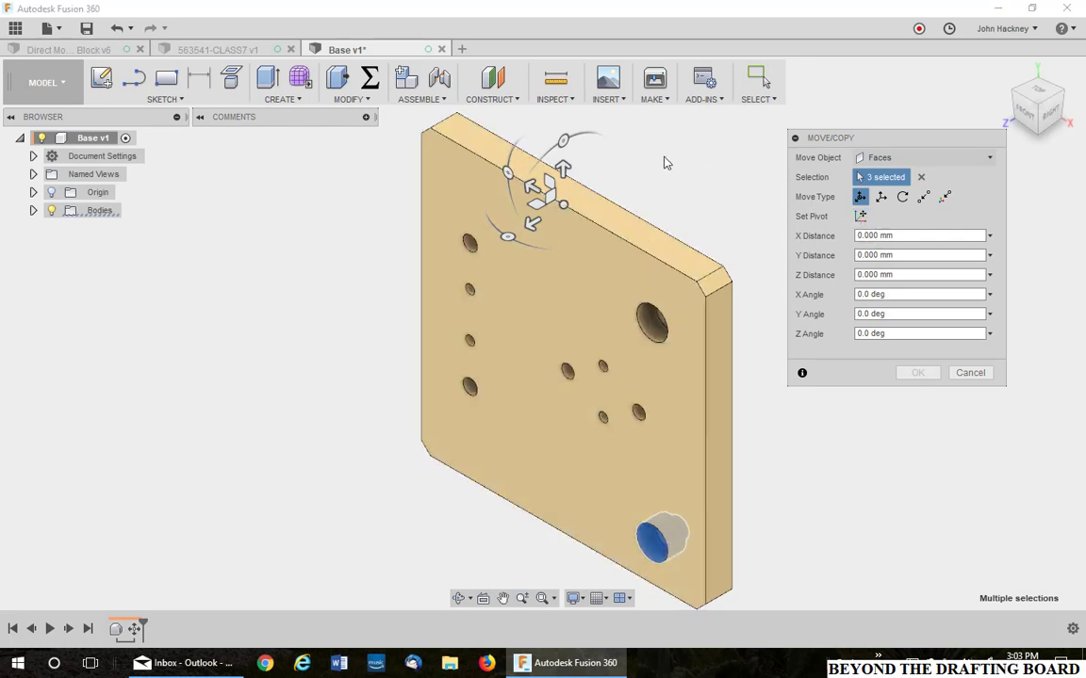
left_click_drag(563, 167, 563, 141)
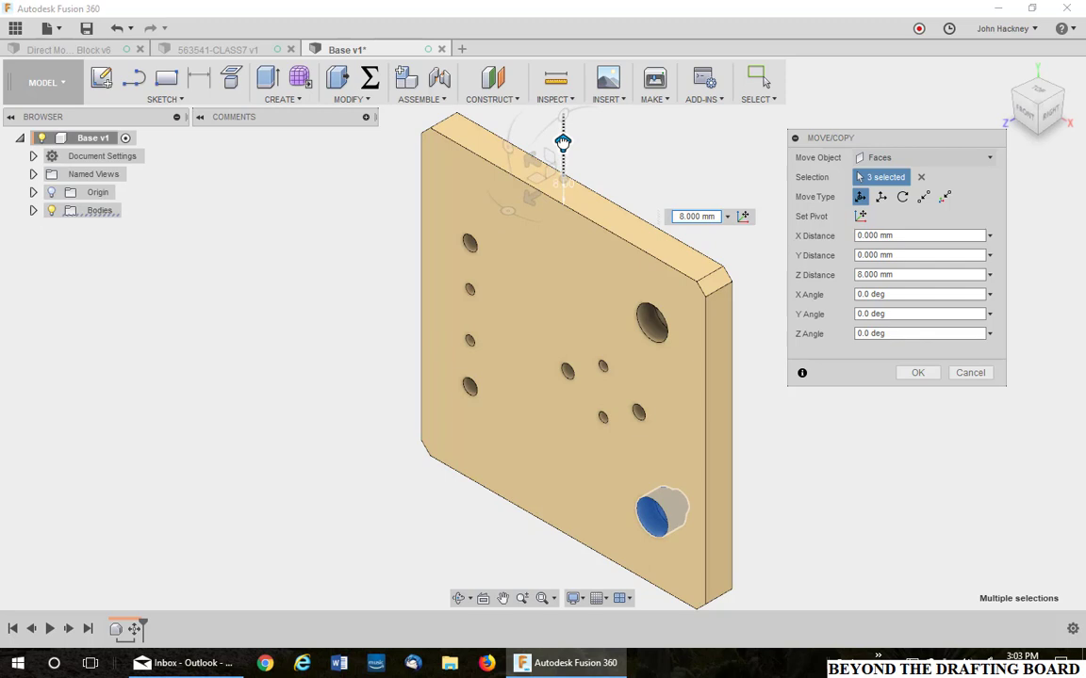
left_click(917, 372)
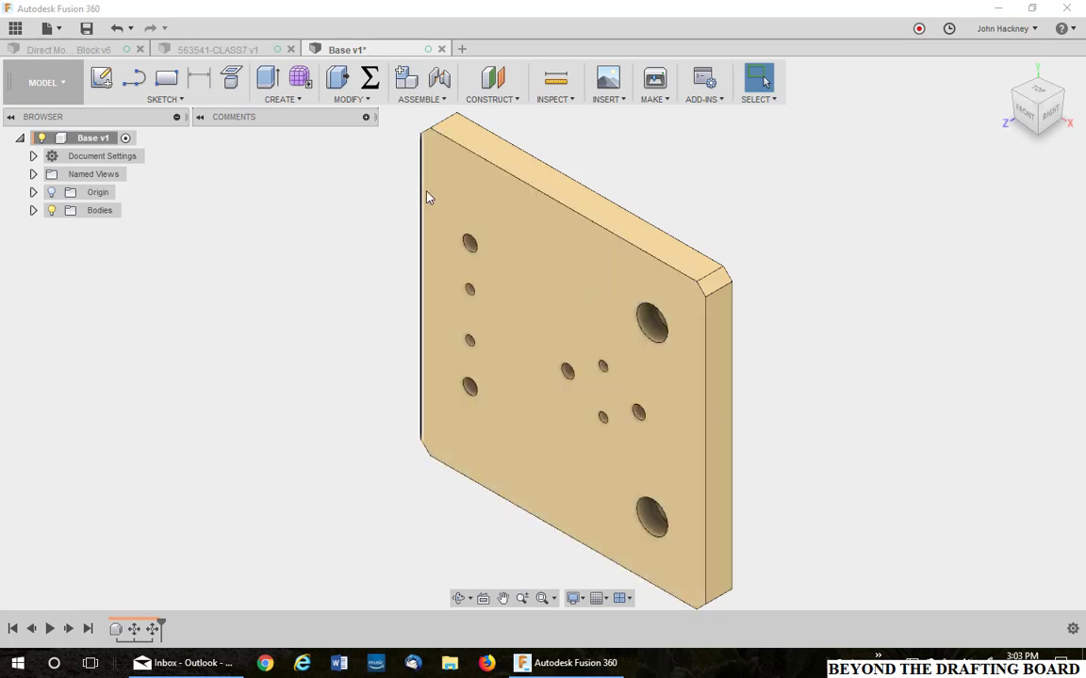
Step: Delete the upper-left hole from the plate
left_click_drag(410, 169, 530, 271)
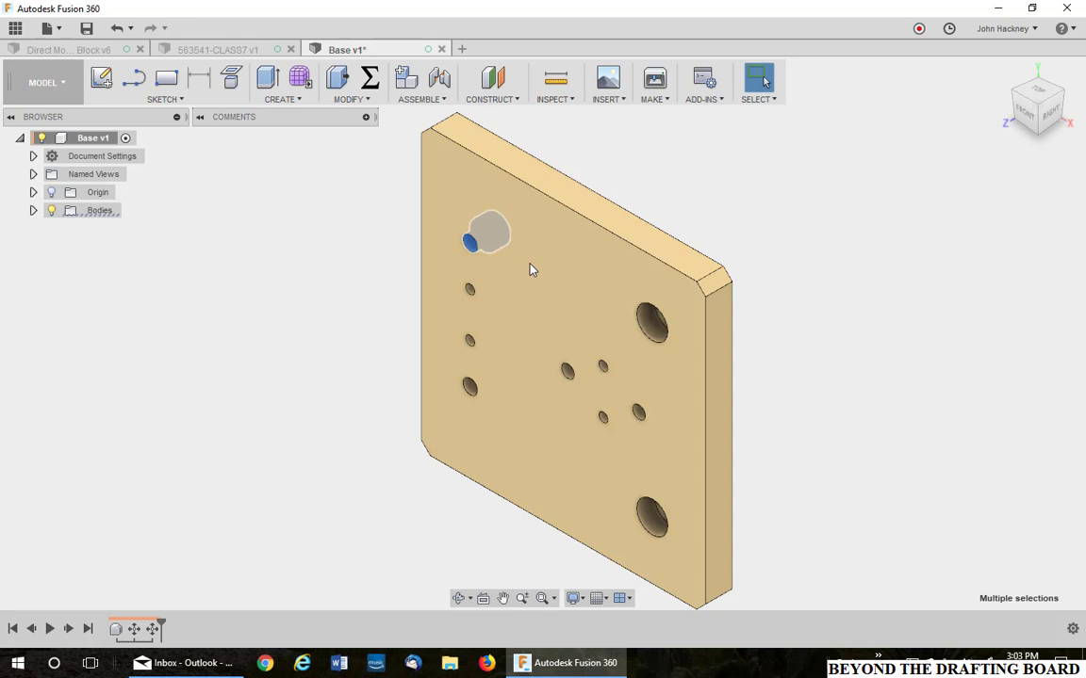
right_click(703, 155)
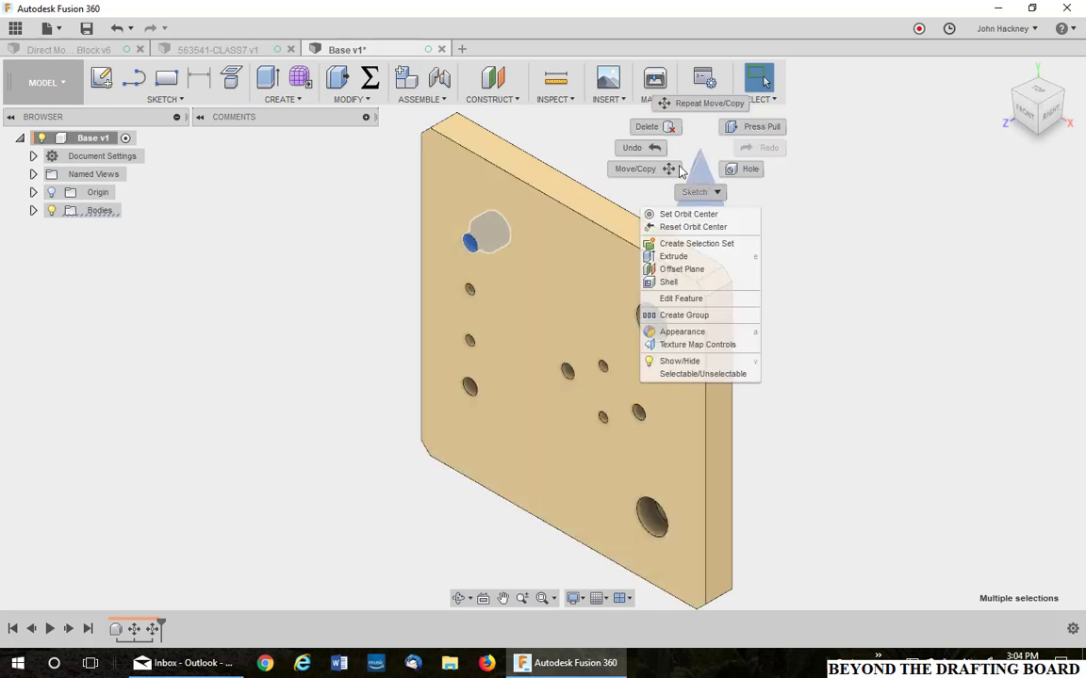
left_click(651, 128)
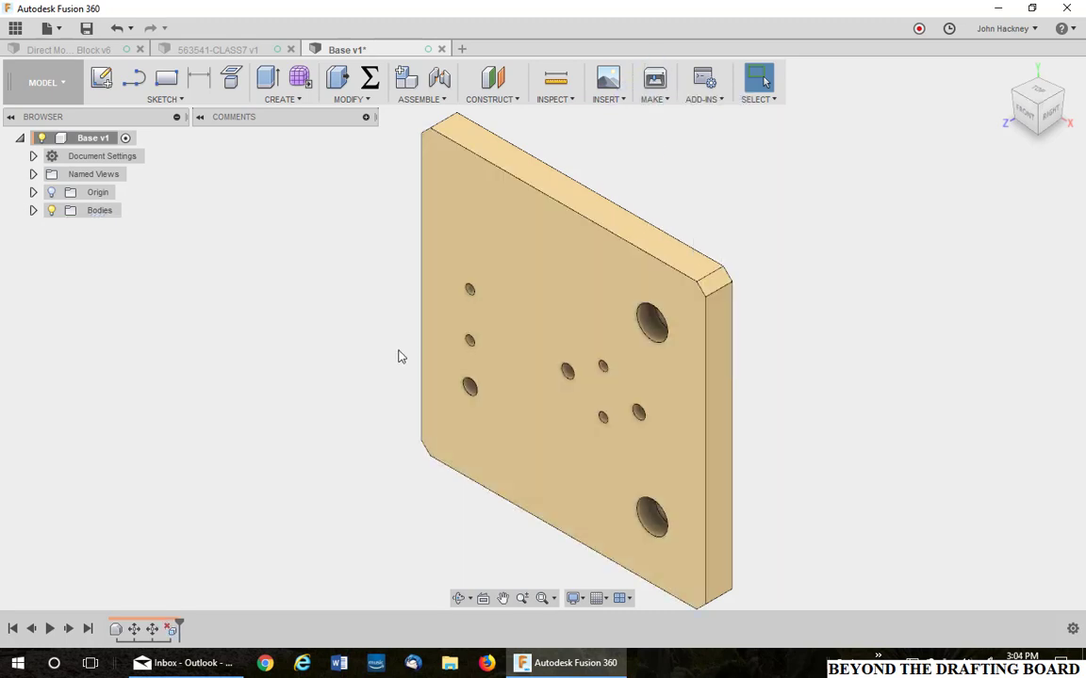
Step: Delete the whole lower-left hole, undoing a partial deletion and reselecting it first
left_click_drag(397, 346, 507, 424)
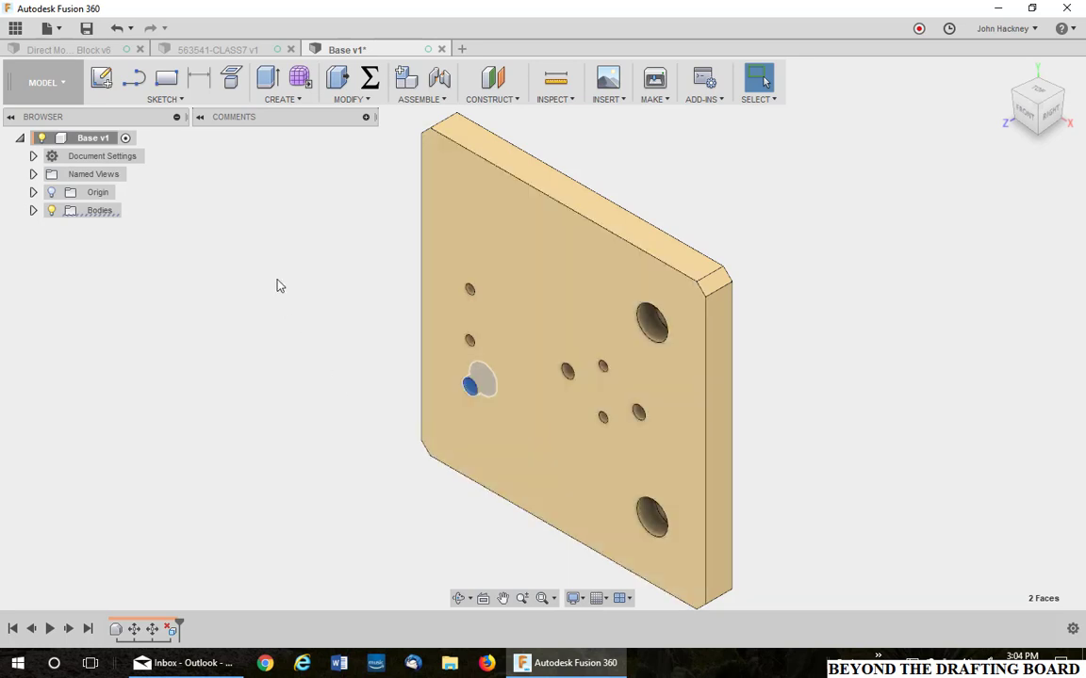
right_click(275, 281)
left_click(242, 260)
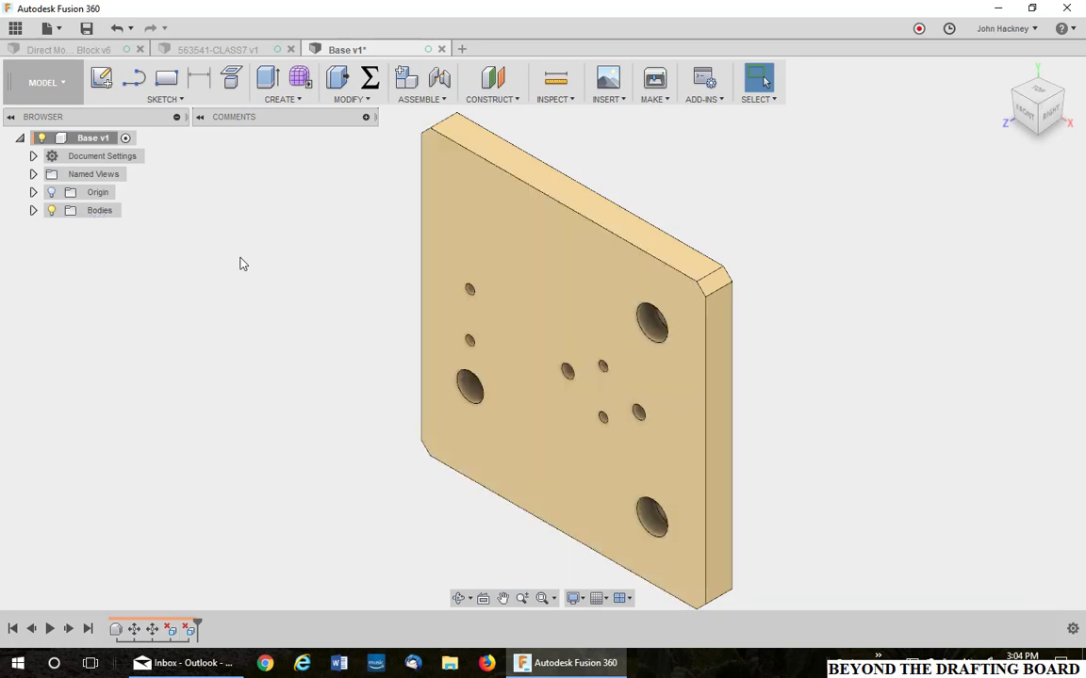
left_click(115, 29)
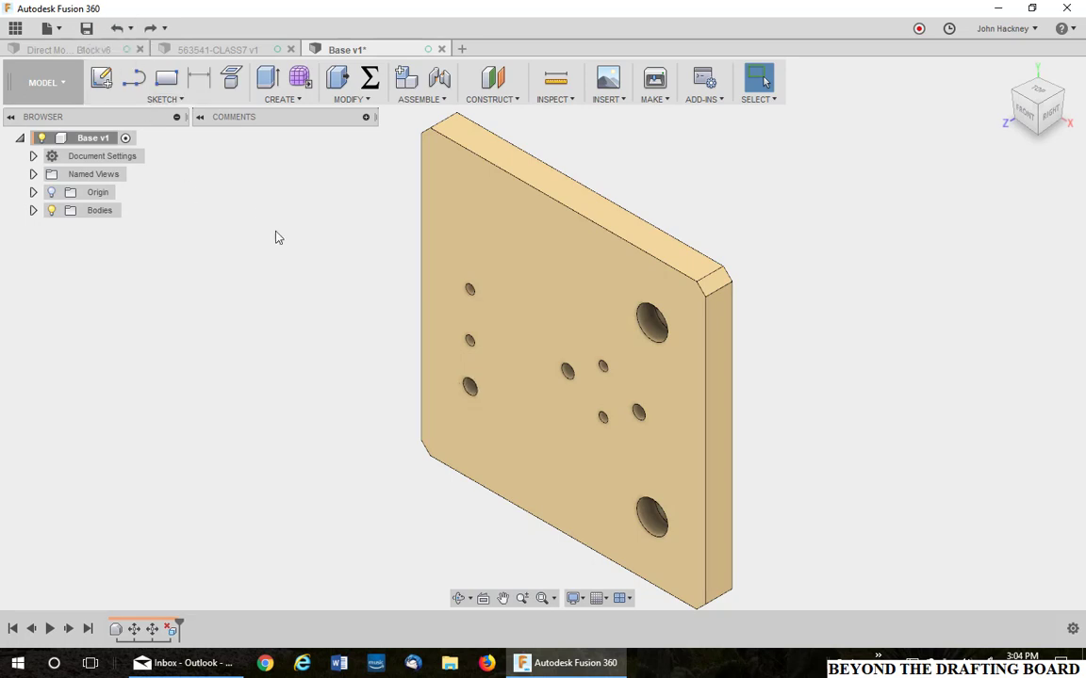
left_click_drag(378, 351, 518, 428)
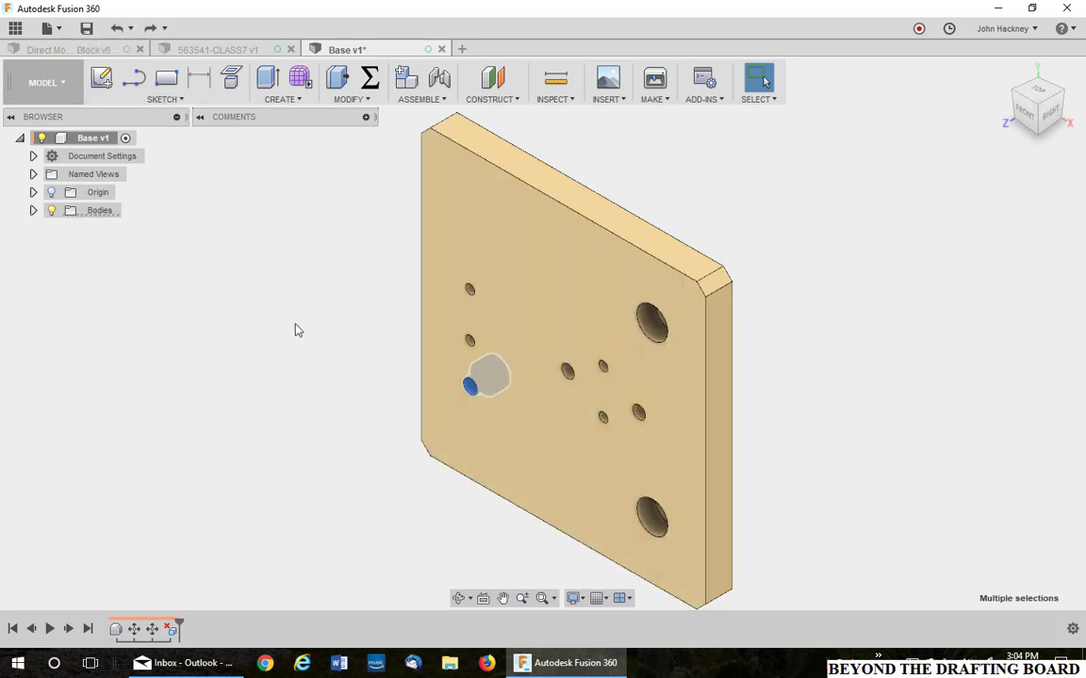
right_click(294, 327)
left_click(246, 303)
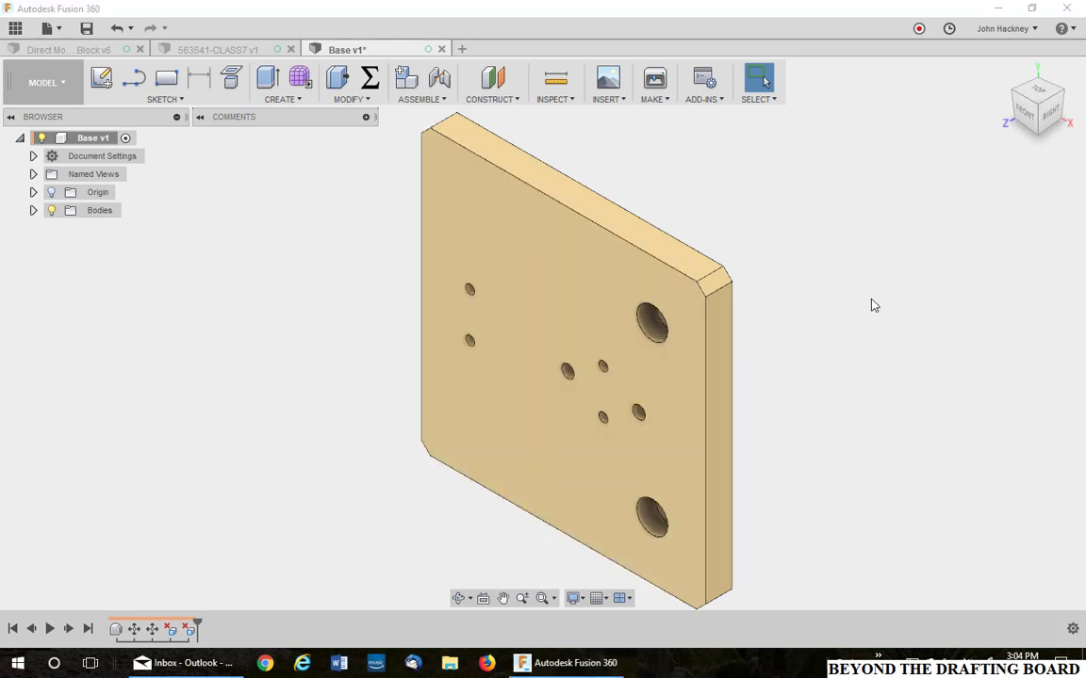
Step: Press Pull the top-right corner chamfer face inward by -2 mm
left_click(716, 286)
right_click(714, 283)
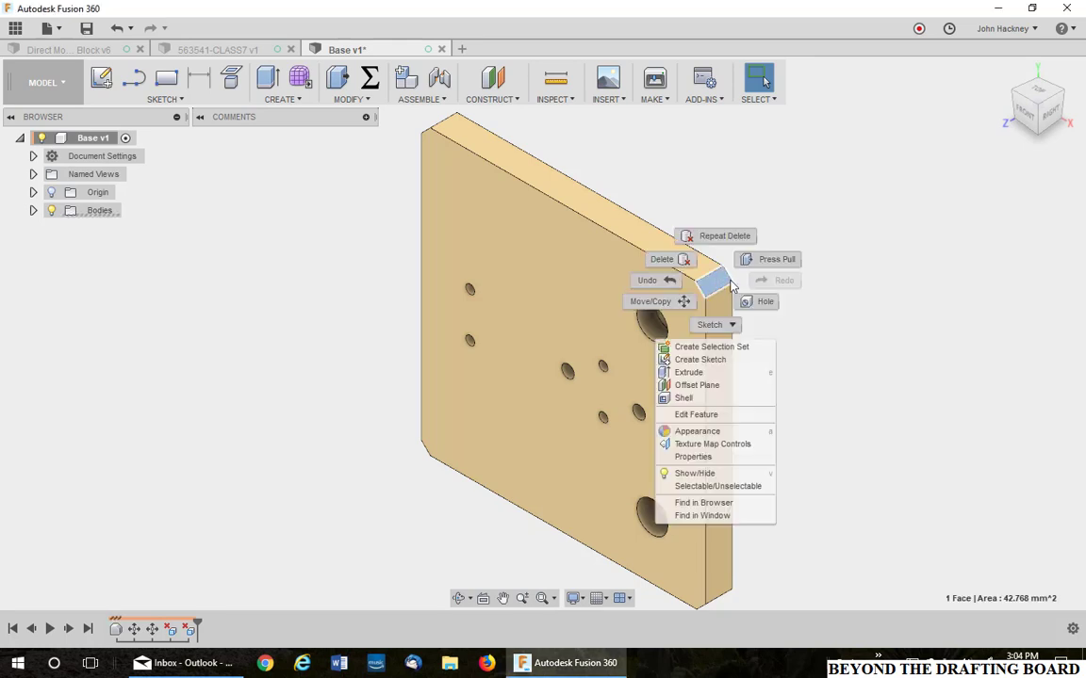
left_click(760, 271)
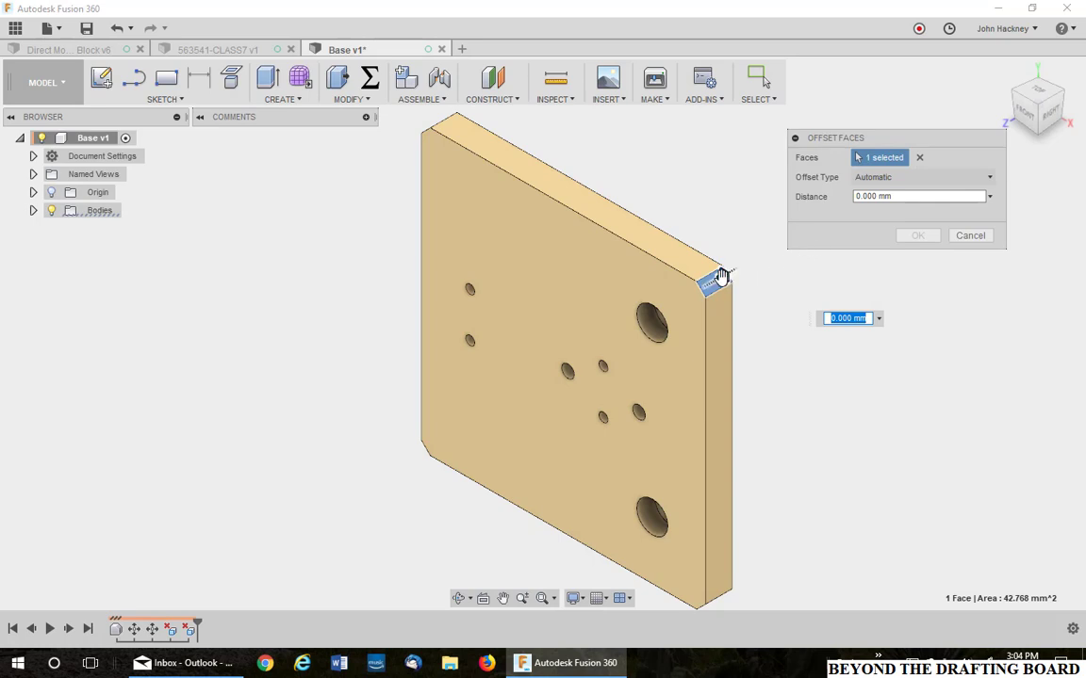
left_click_drag(720, 277, 718, 280)
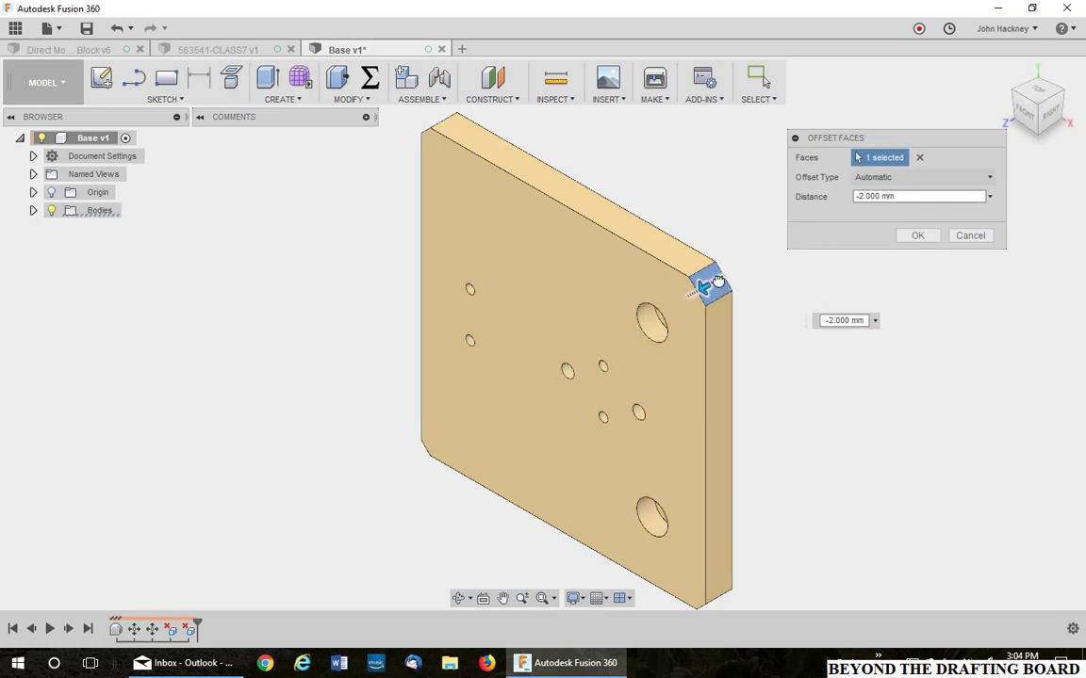
left_click(916, 238)
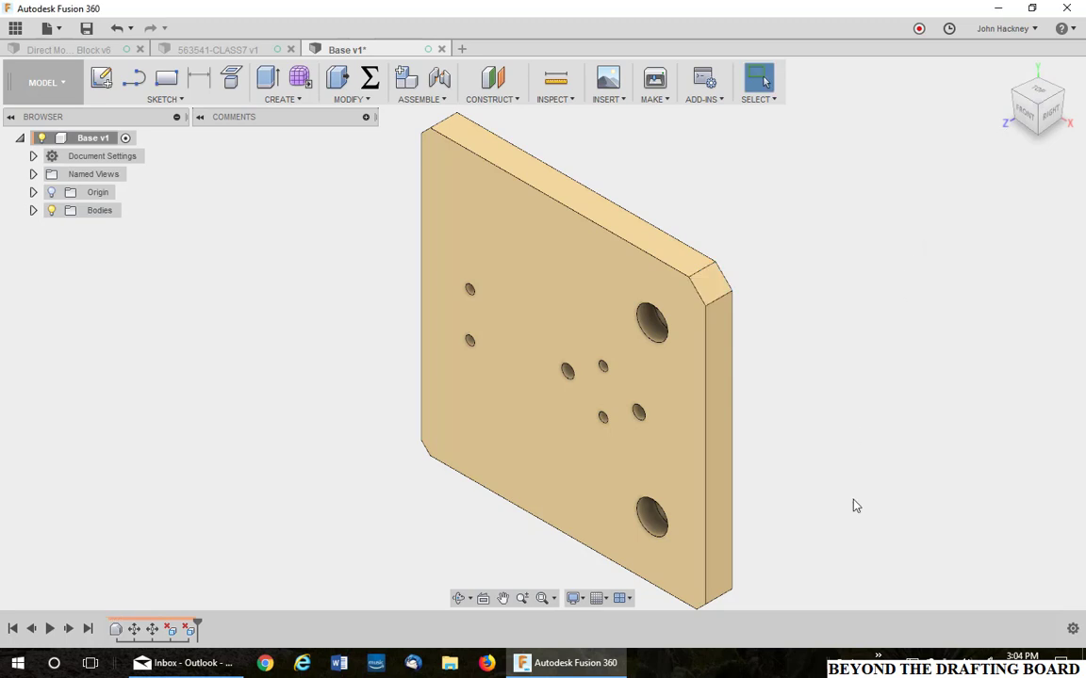
Step: Push the lower corner chamfer face in -2 mm, return home, and switch to 563541-CLASS7
middle_click_drag(855, 506, 860, 354)
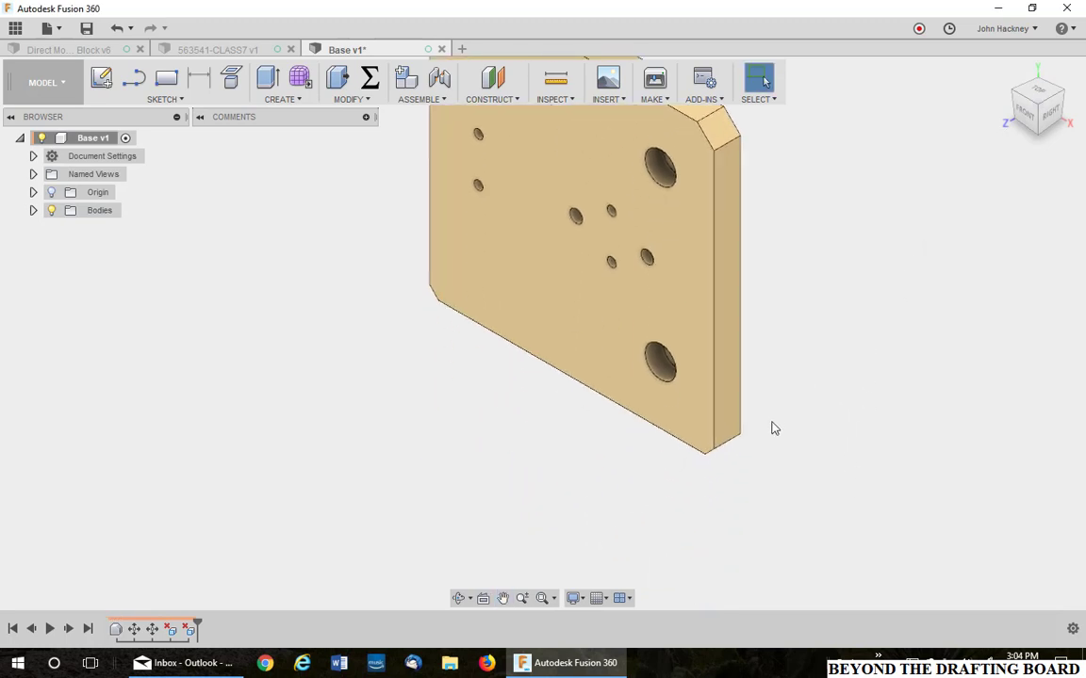
middle_click_drag(770, 420, 722, 450, "shift")
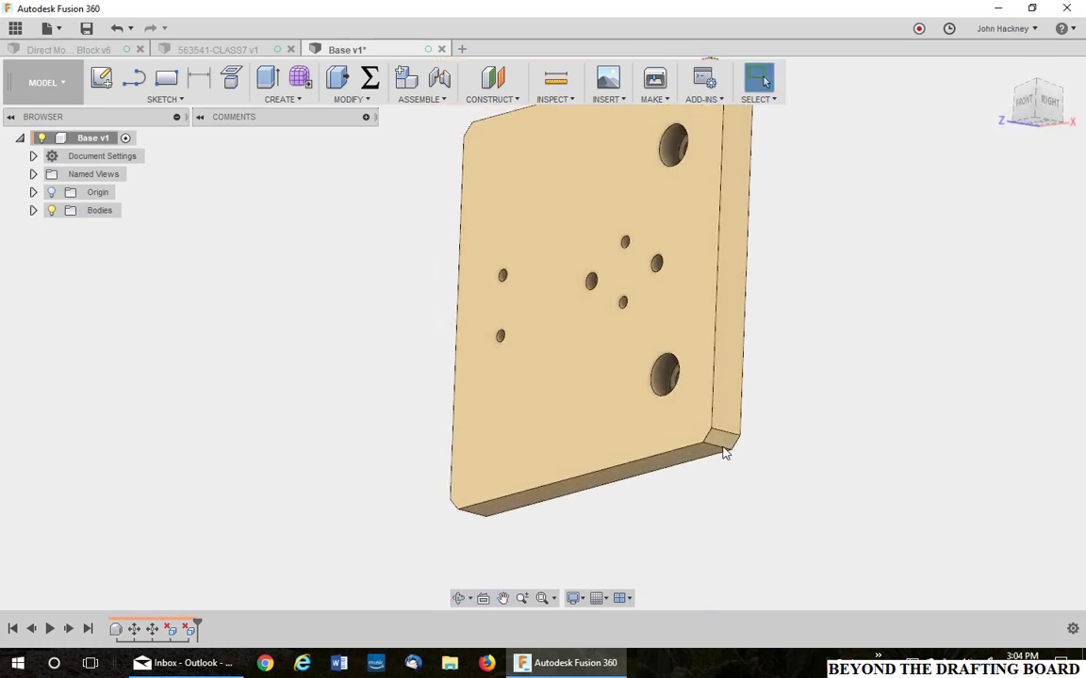
left_click(722, 443)
right_click(722, 443)
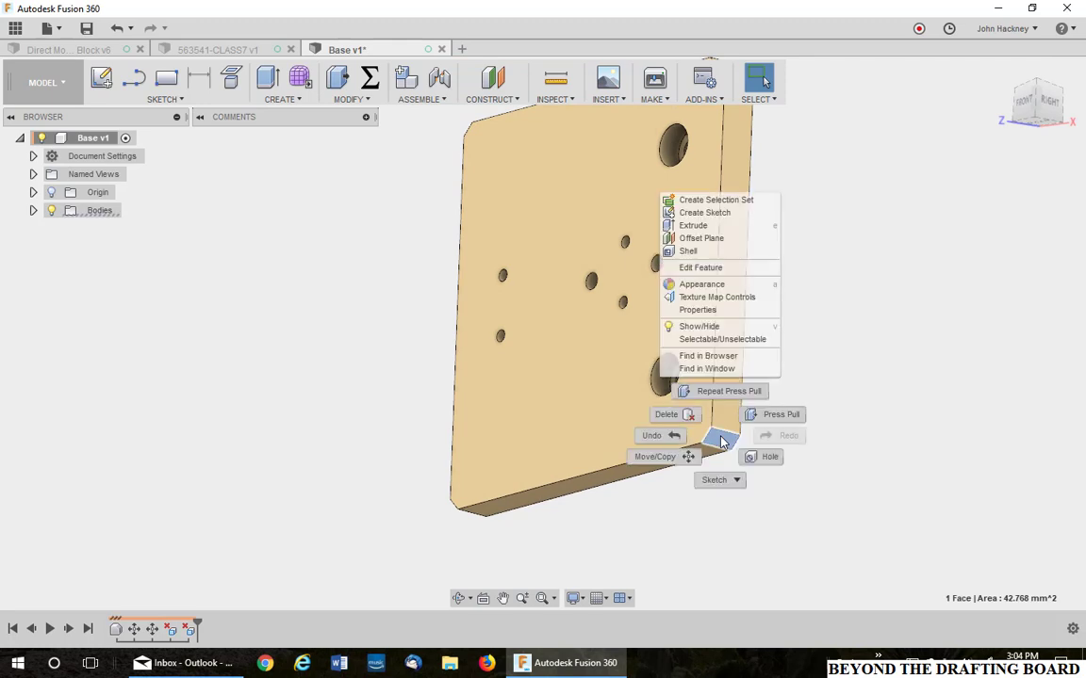
left_click(775, 414)
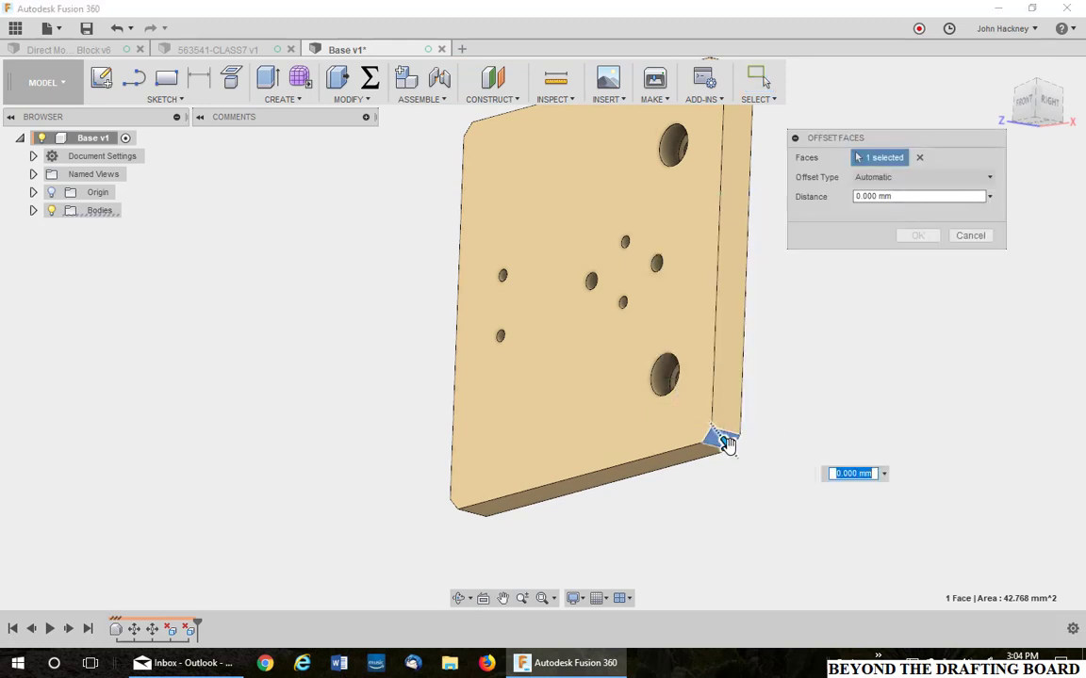
left_click_drag(727, 443, 727, 439)
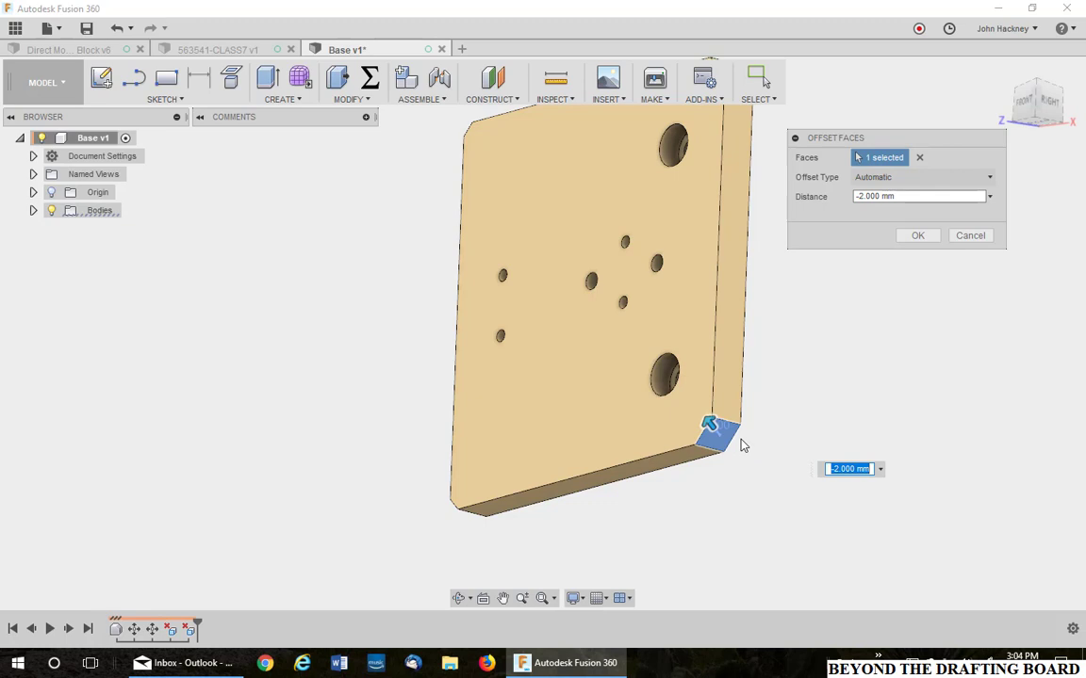
left_click(917, 235)
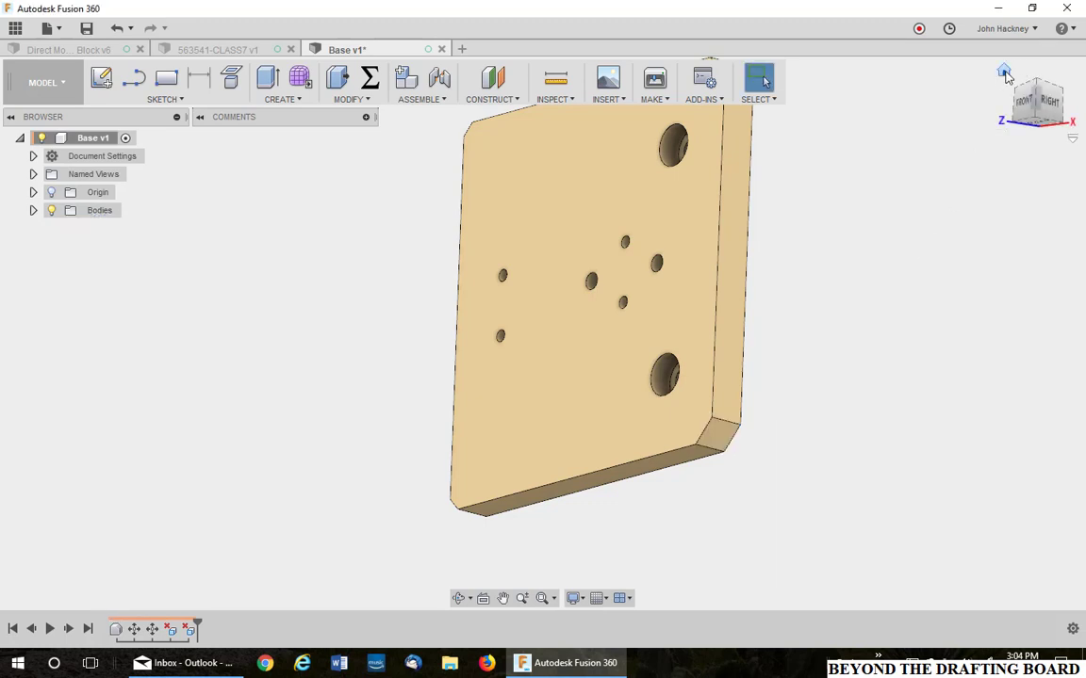
left_click(1004, 71)
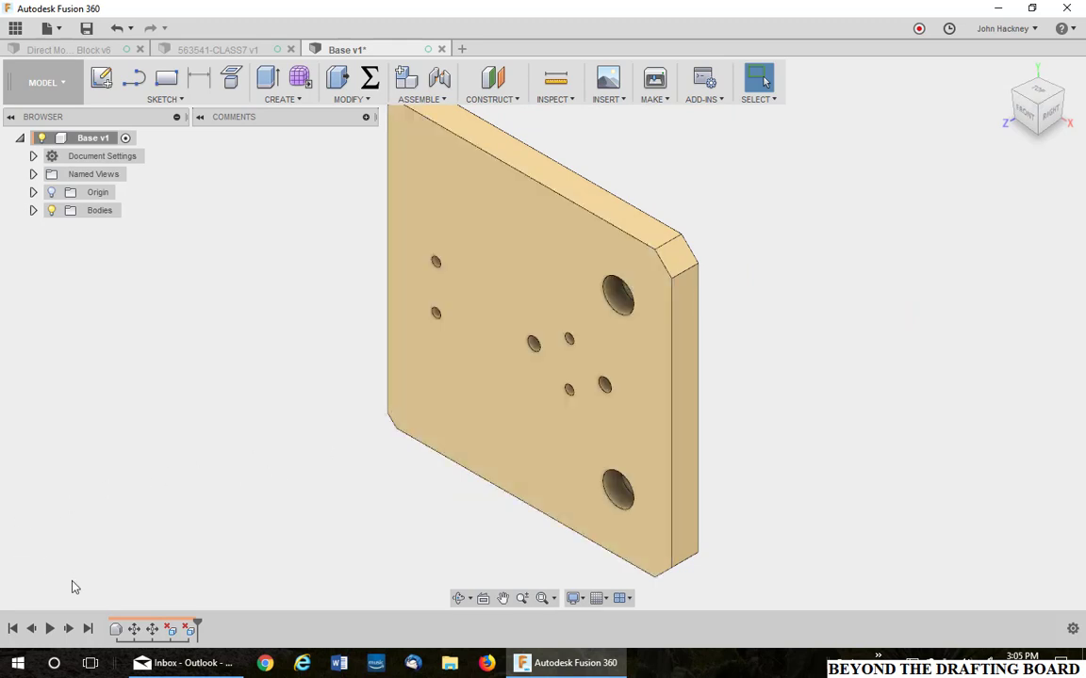
key("ctrl+shift+Tab")
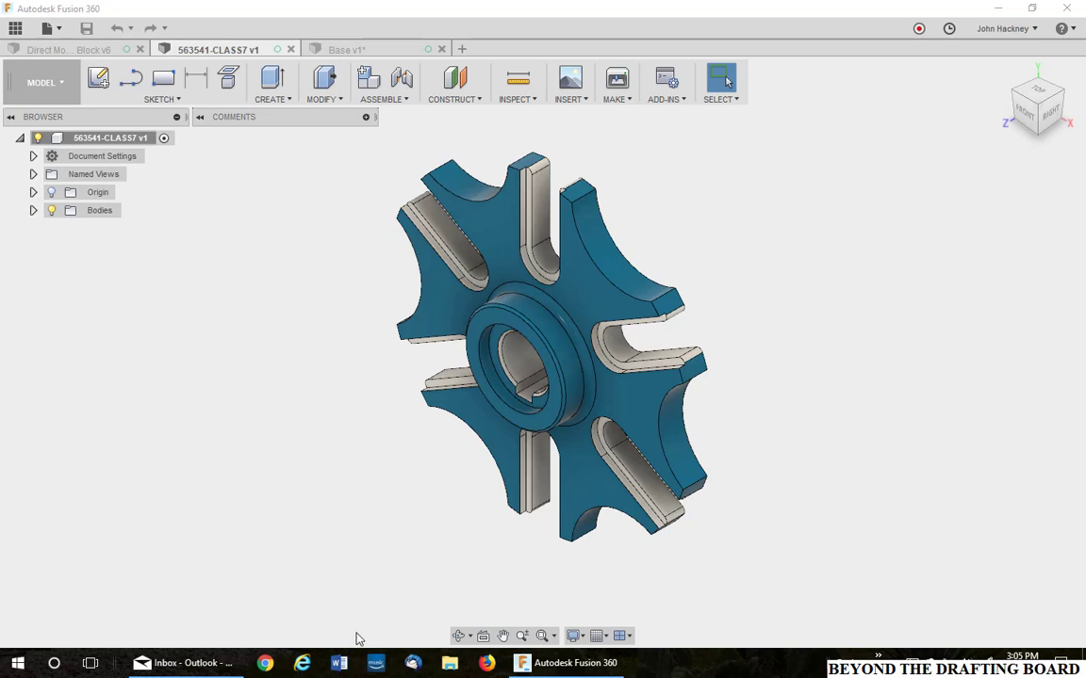
Step: Turn on Capture Design History for the 563541-CLASS7 root component
right_click(128, 142)
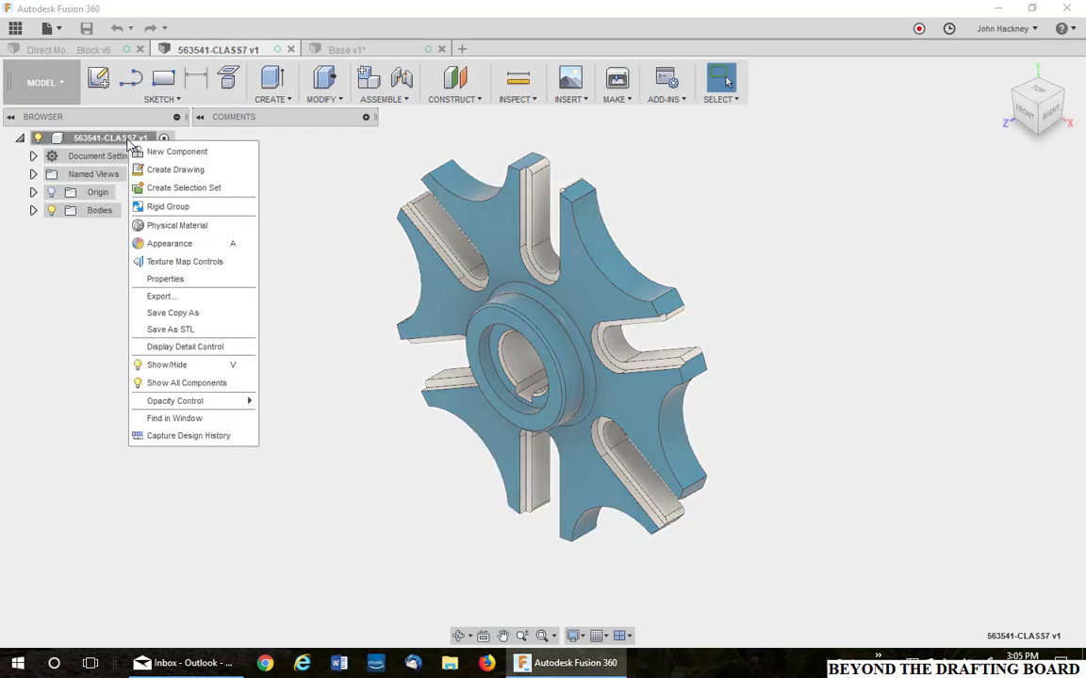
left_click(213, 435)
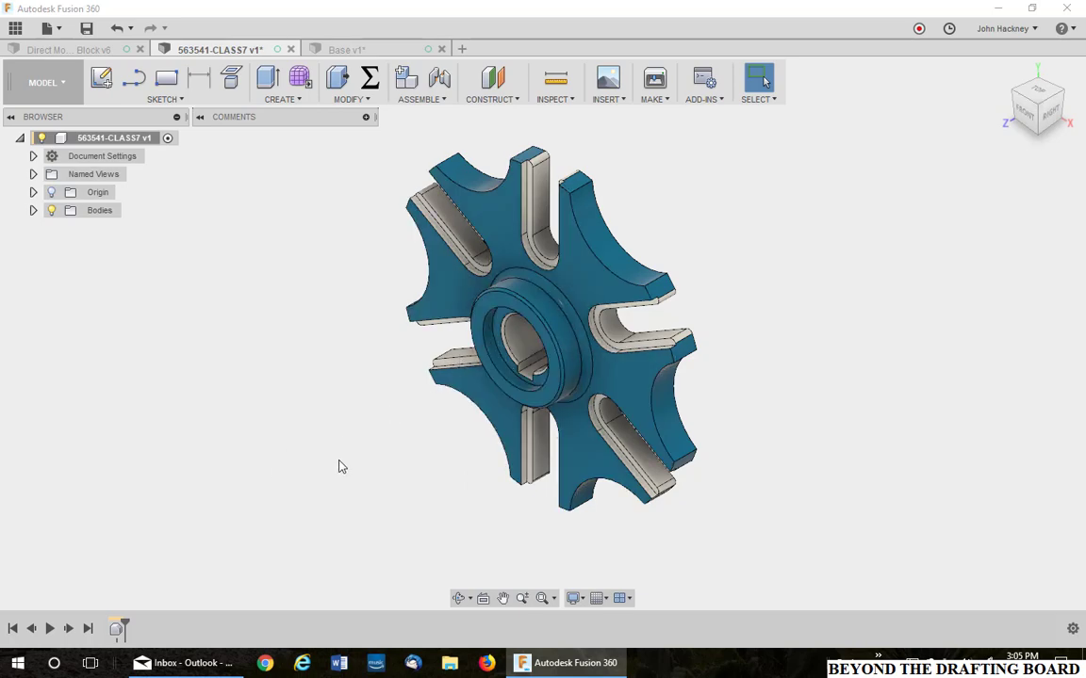
Step: Rotate the hub's keyway faces -15 deg about the hub's circular edge as axis
middle_click_drag(475, 461, 526, 426, "shift")
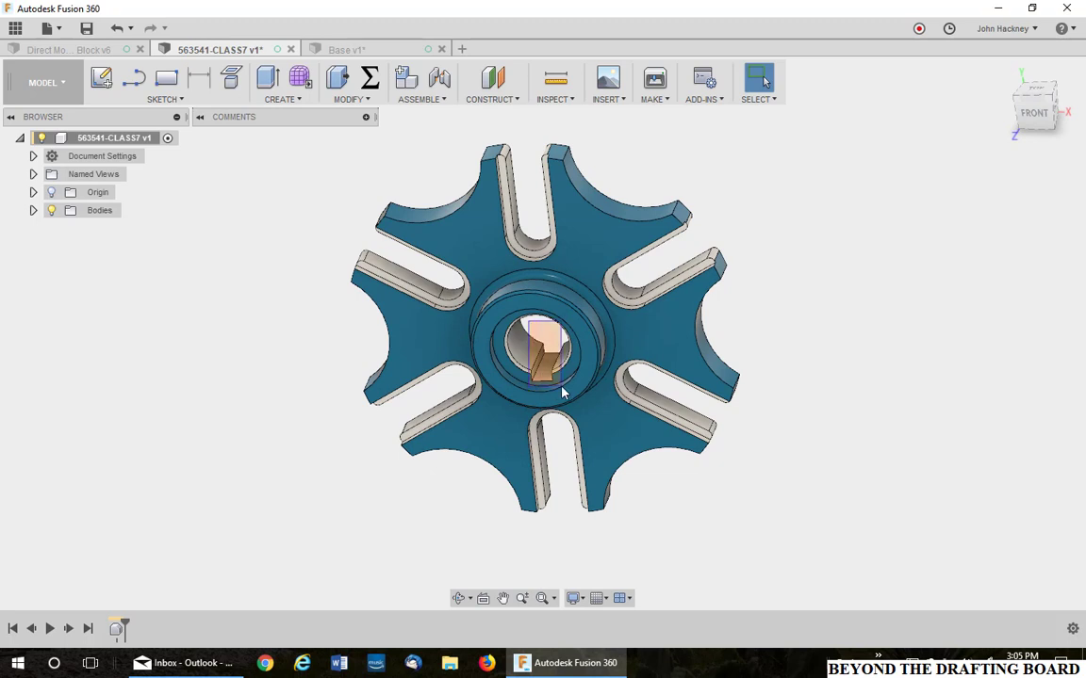
left_click(558, 388)
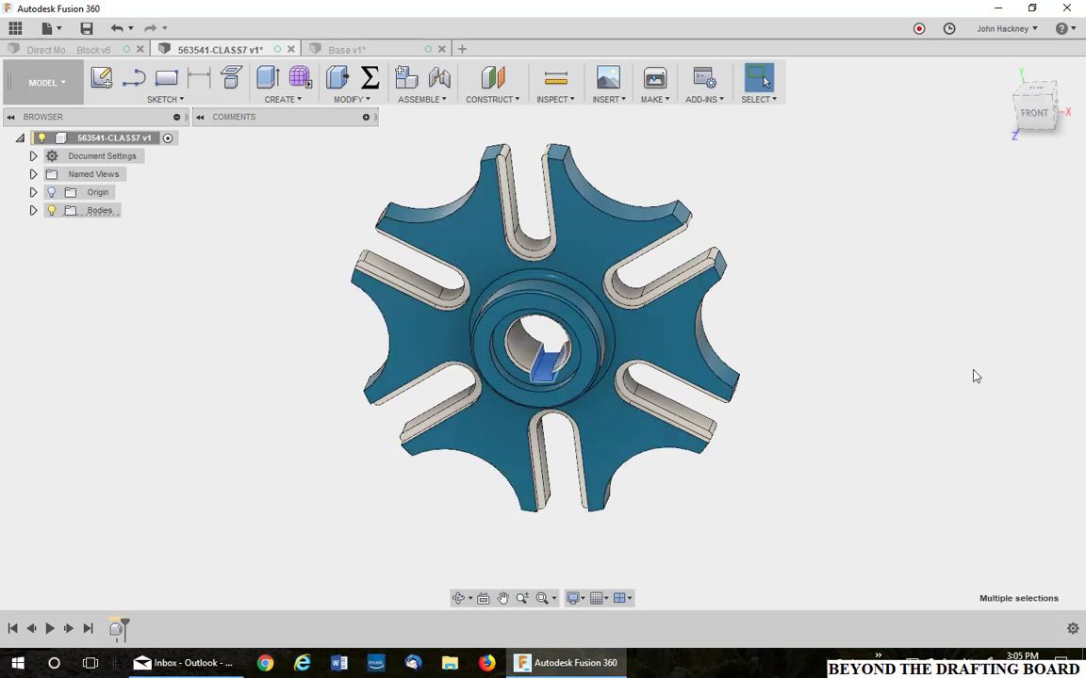
right_click(791, 276)
left_click(716, 288)
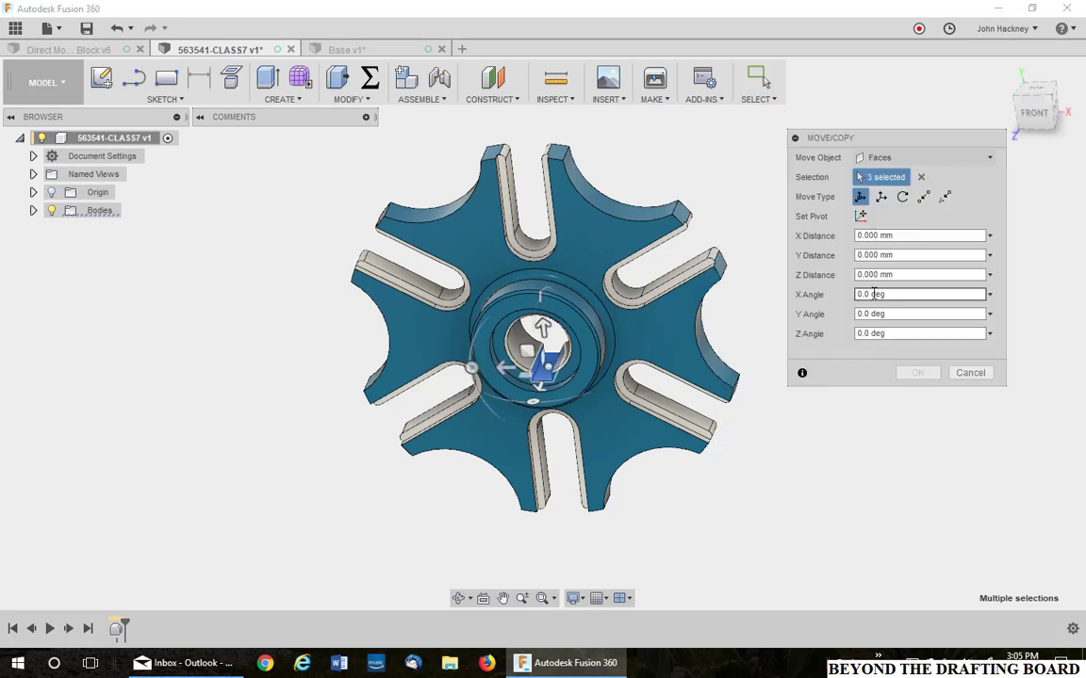
left_click(902, 198)
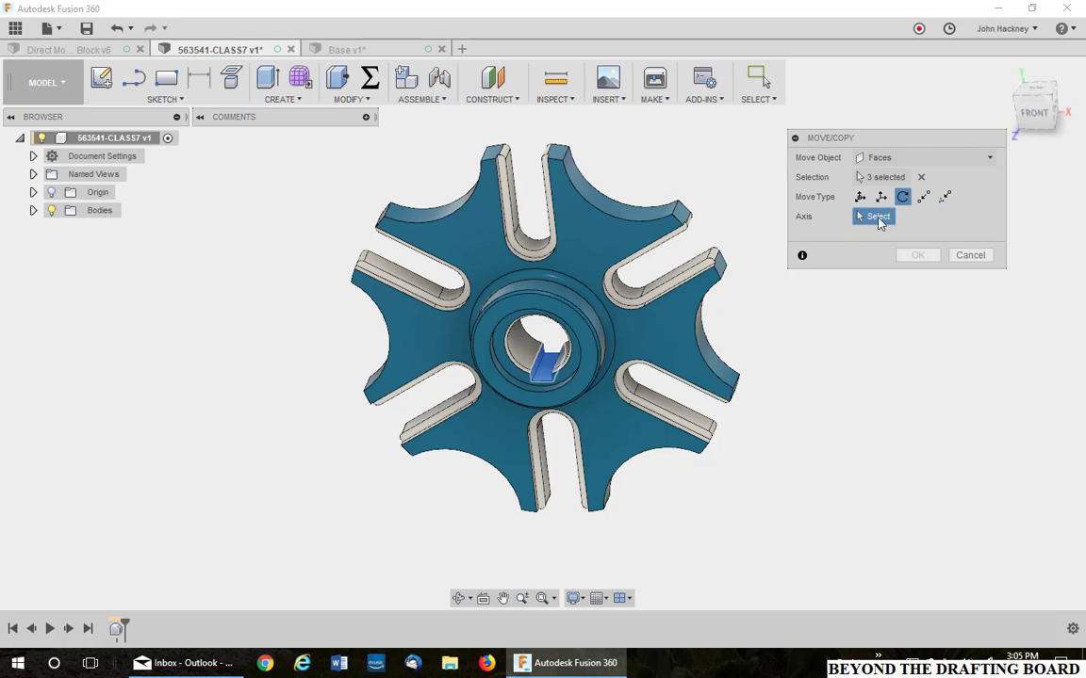
left_click(573, 303)
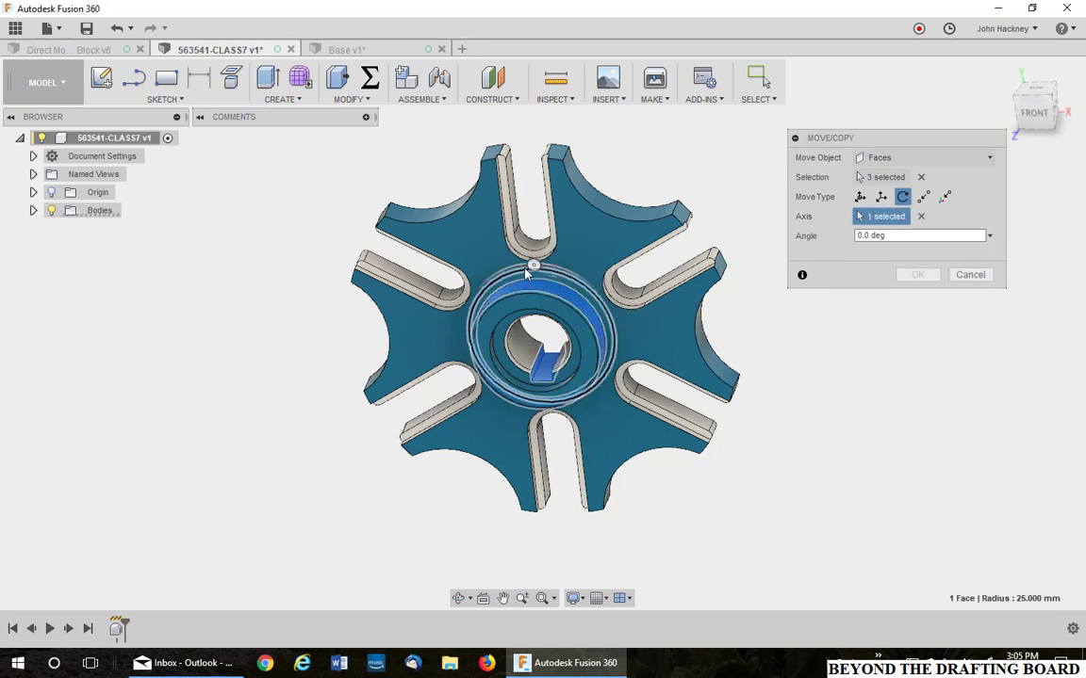
left_click_drag(533, 265, 554, 272)
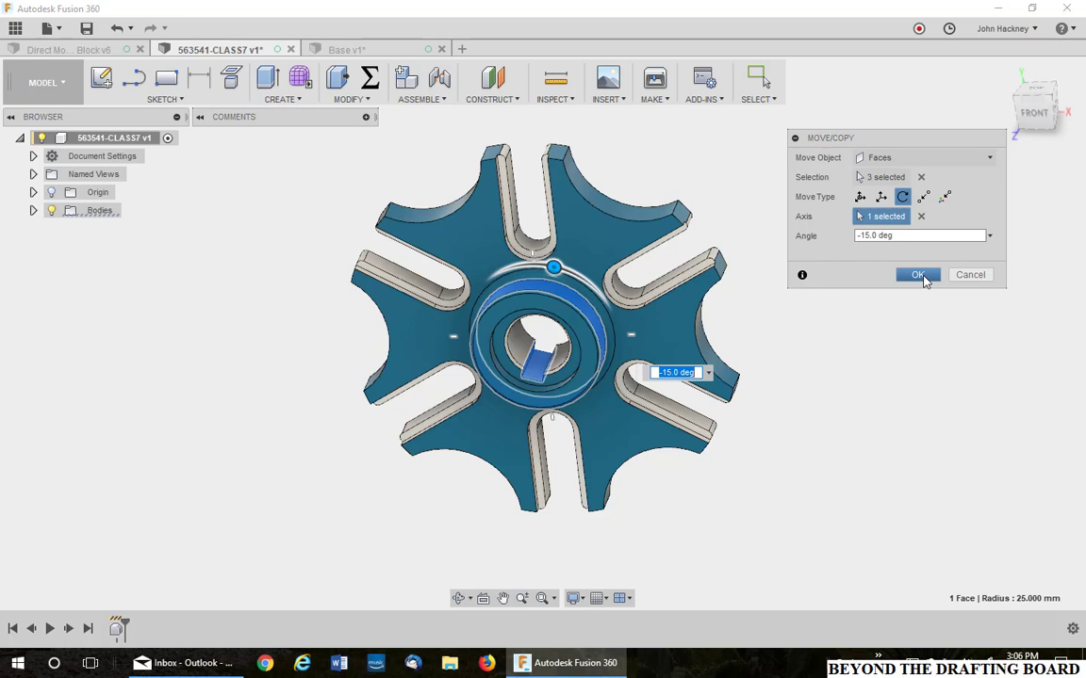
left_click(920, 276)
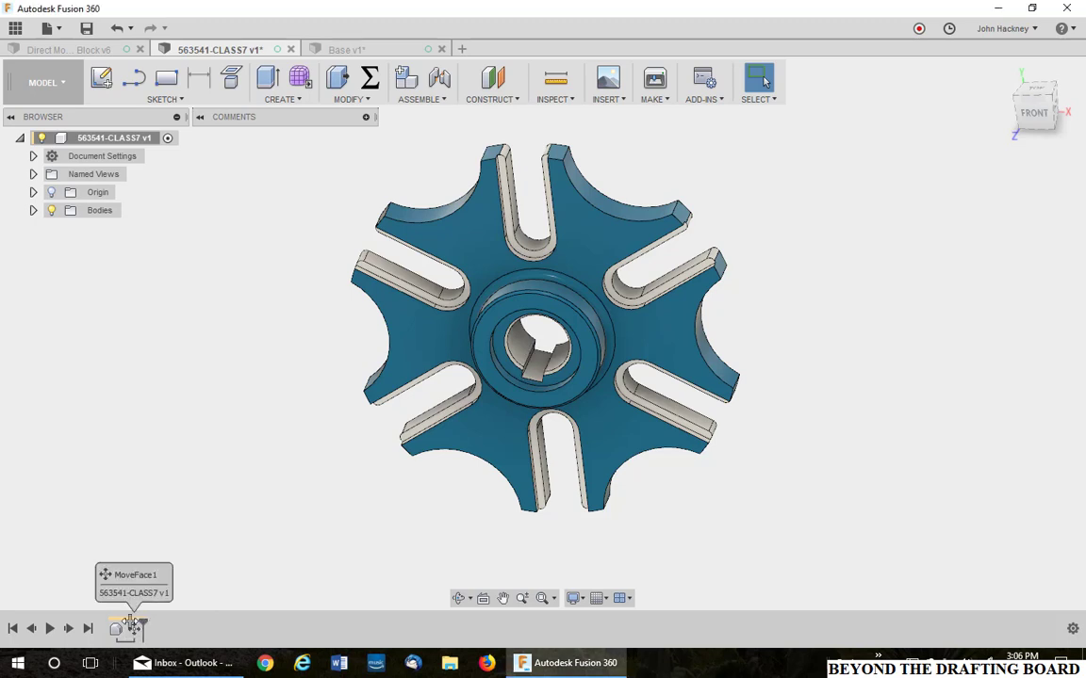
Step: Roll the impeller timeline back before MoveFace1, then edit Base v1's Base Feature1
mouse_move(142, 623)
left_mouse_down()
mouse_move(123, 626)
mouse_move(143, 624)
left_mouse_up()
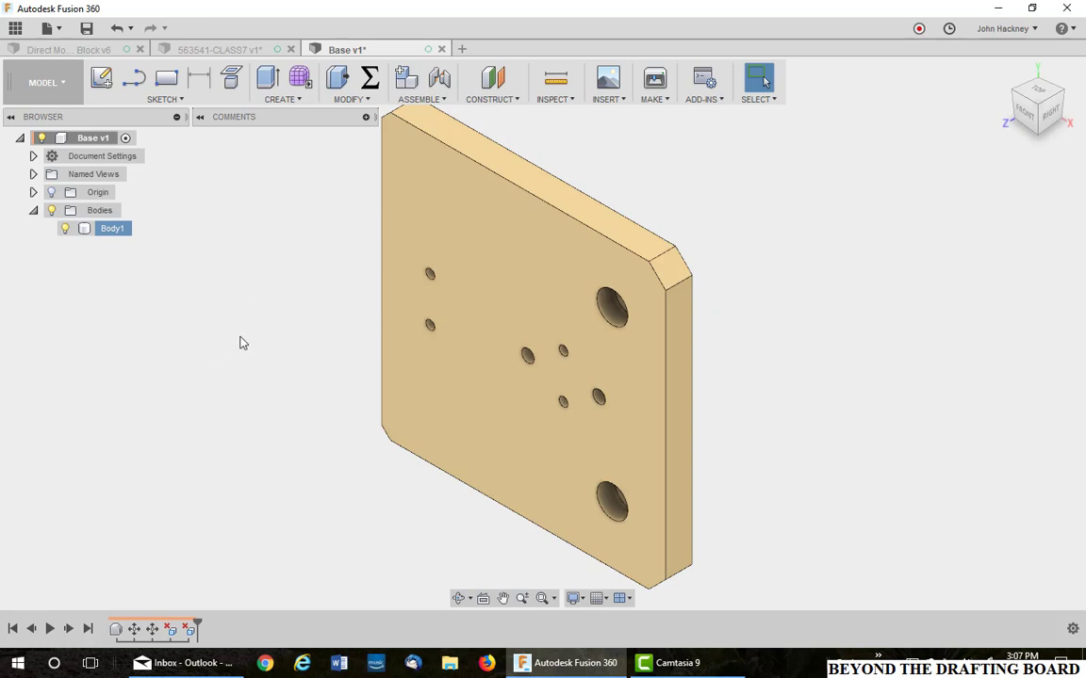
mouse_move(118, 638)
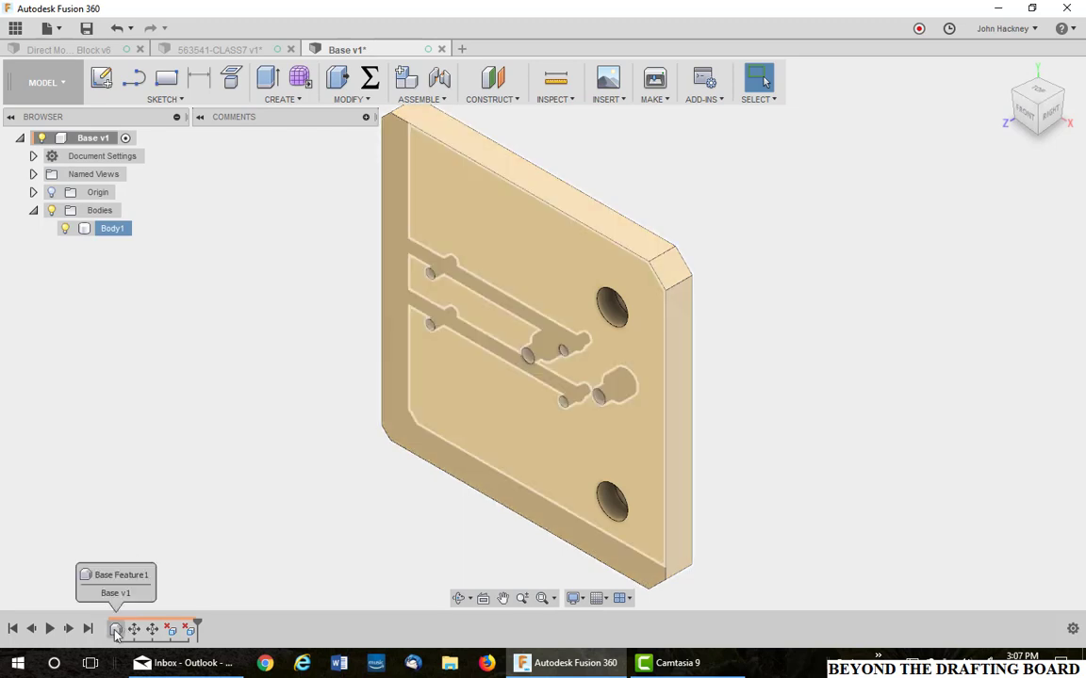
right_click(116, 631)
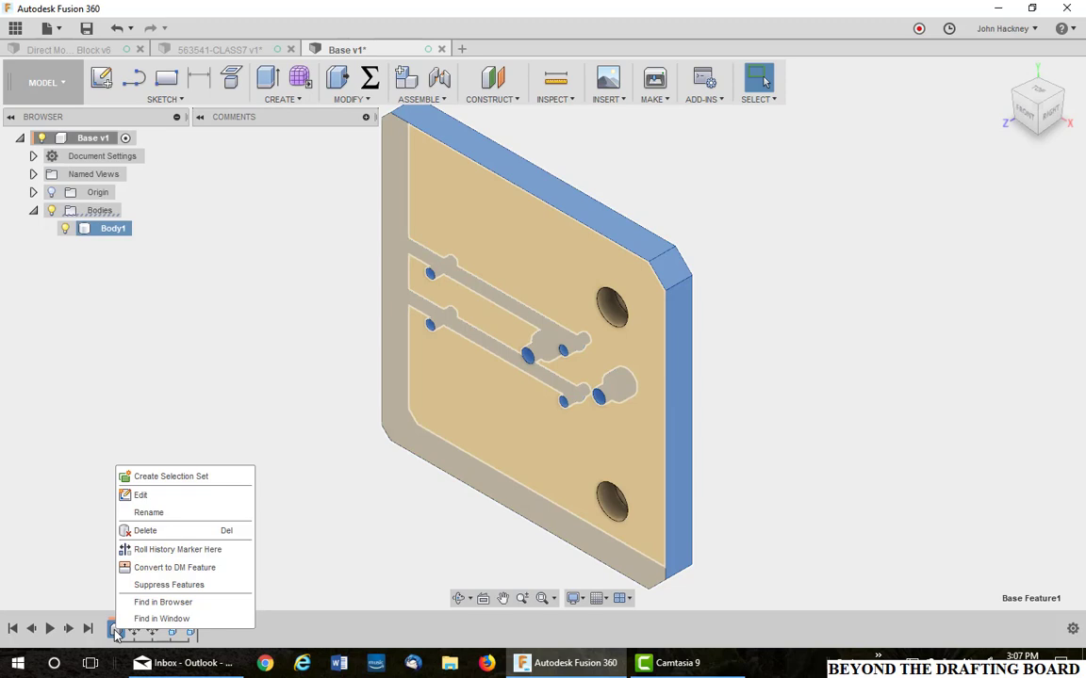
left_click(142, 495)
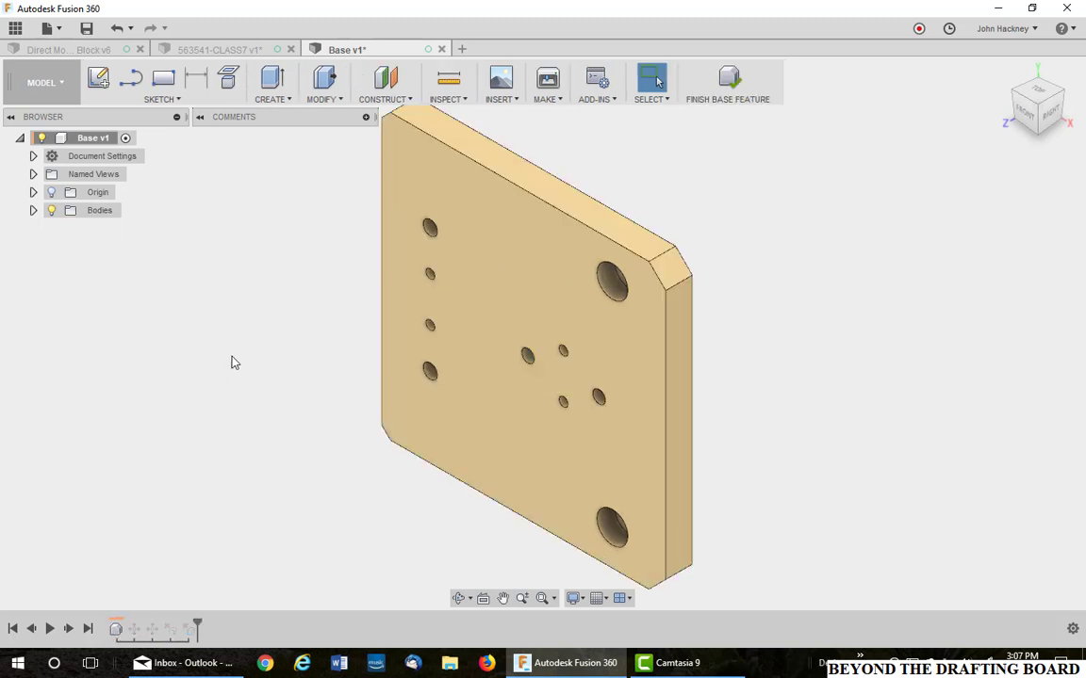
Step: Recover modelling features from Body1, recognising extrude, revolve and mirror features
left_click(33, 211)
right_click(110, 235)
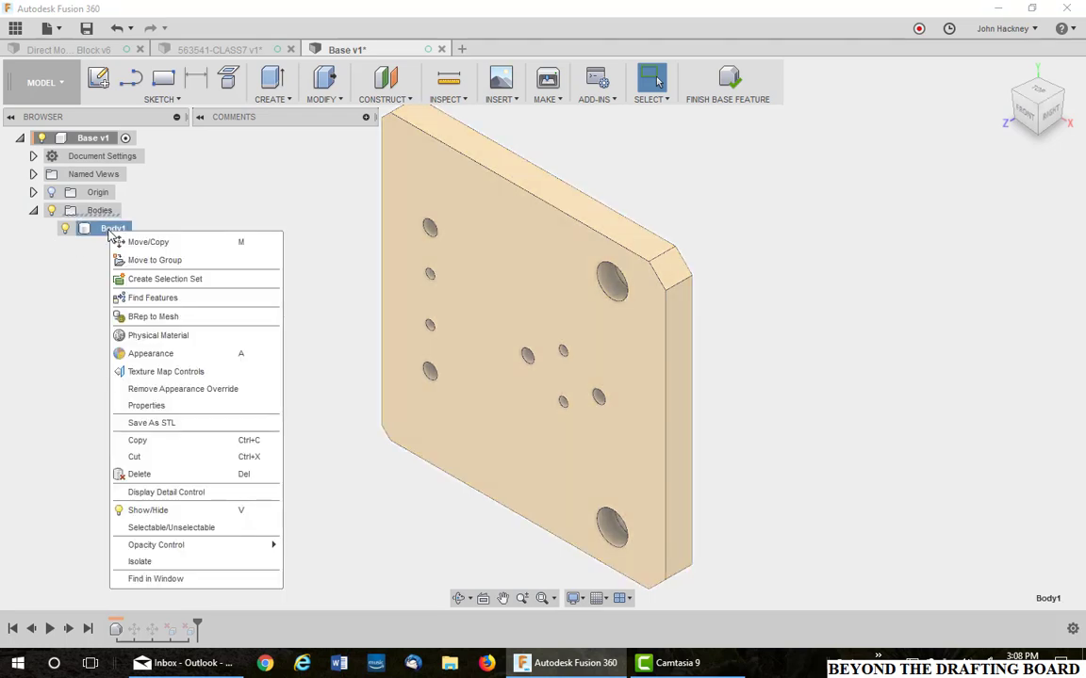
left_click(153, 297)
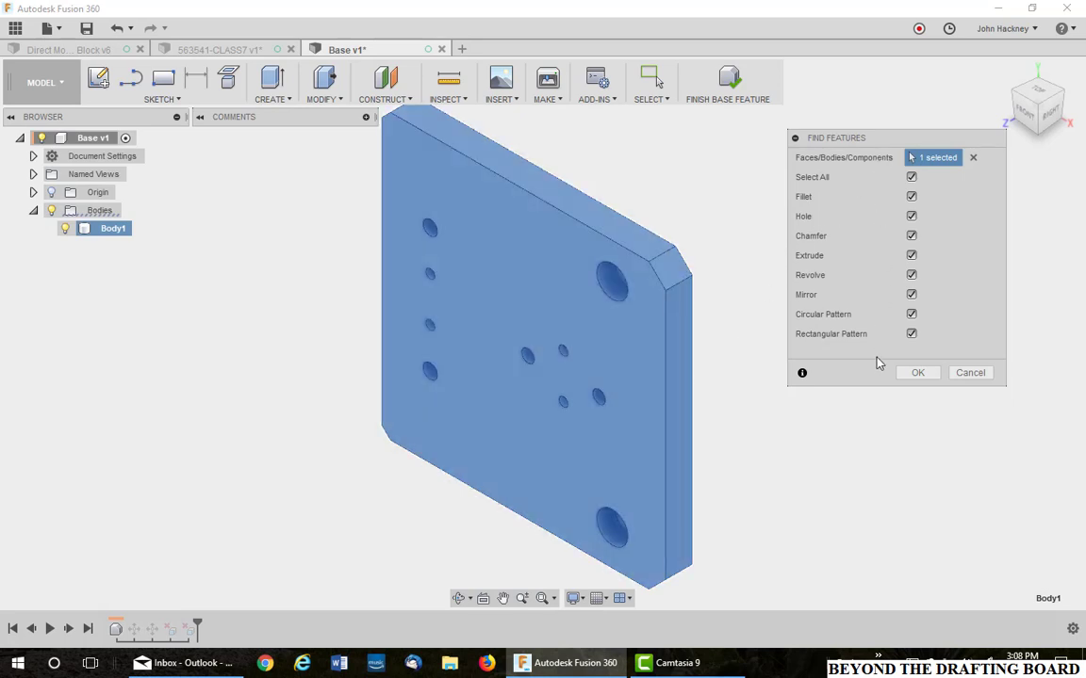
left_click(918, 375)
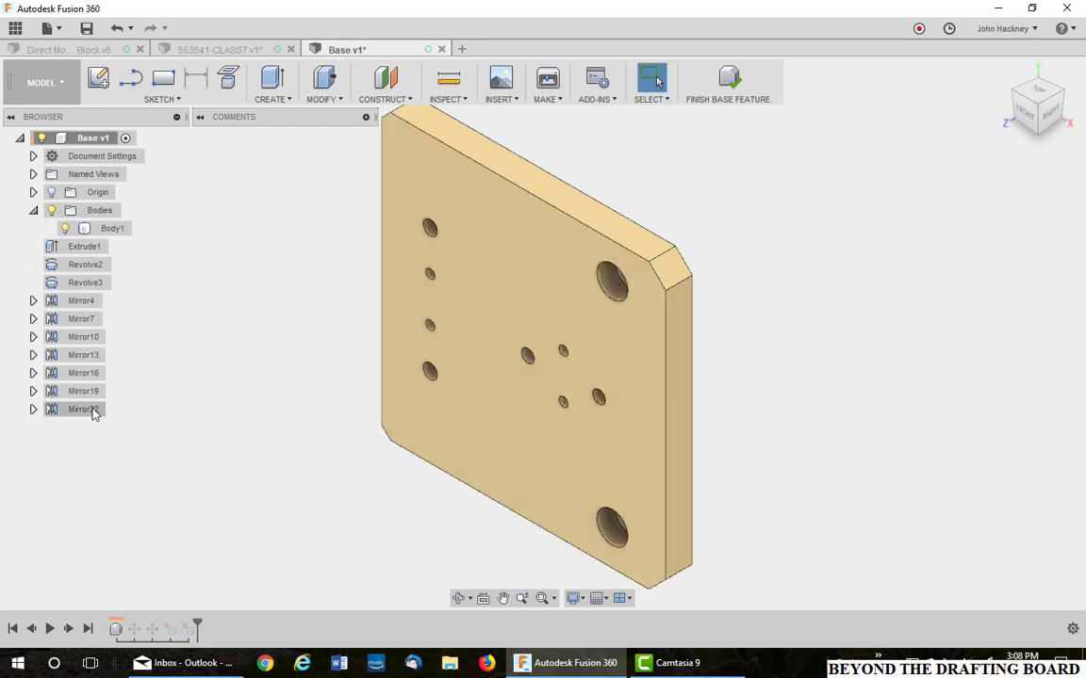
Step: Break Mirror22 into separate hole features Hole23 and Hole24
left_click(33, 410)
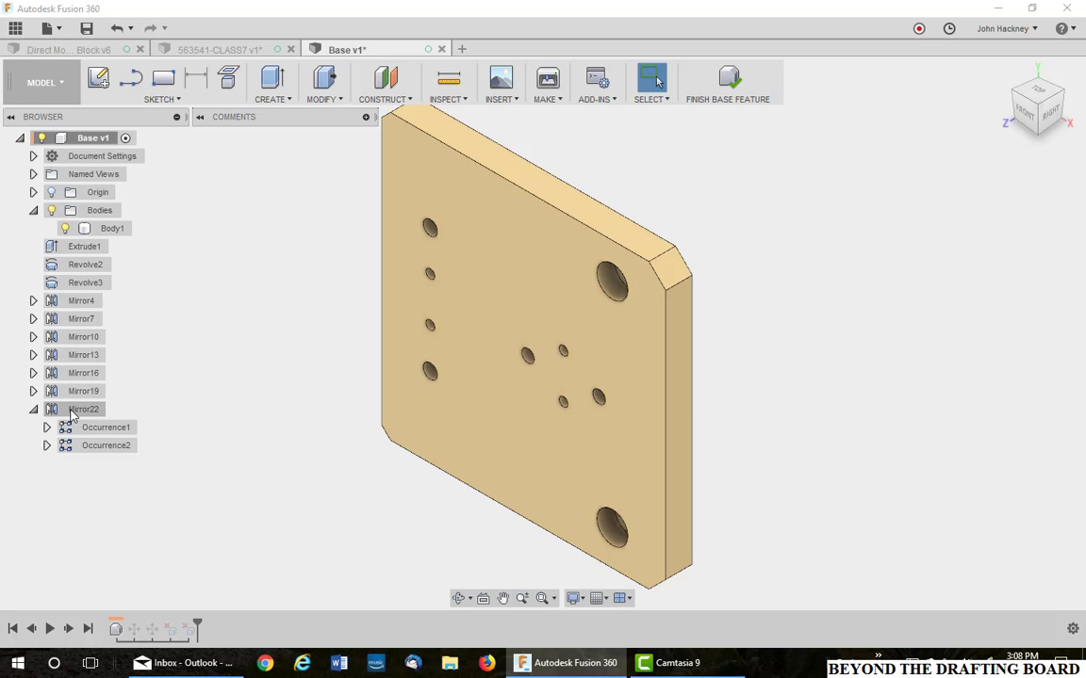
right_click(77, 415)
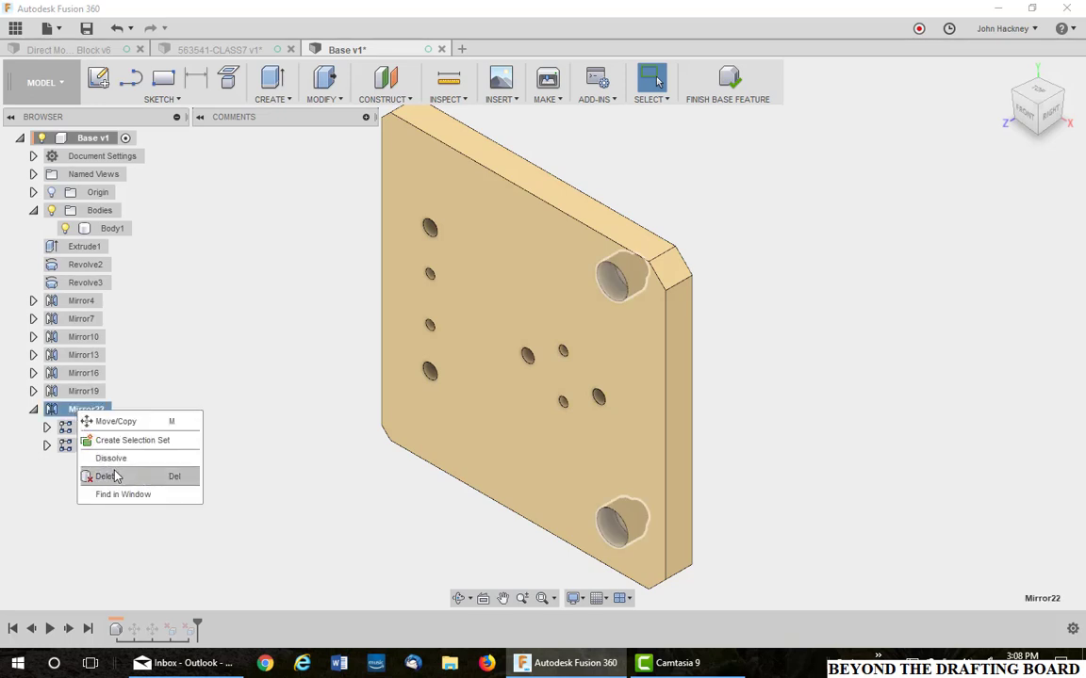
left_click(94, 456)
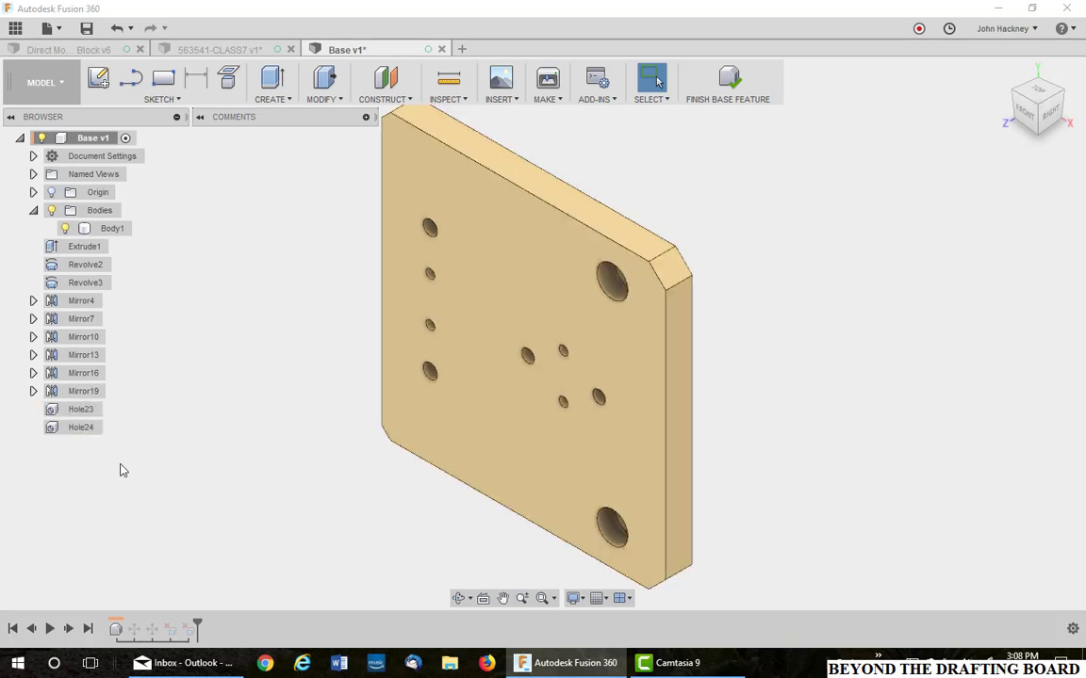
Step: Edit Hole23 into a Simple hole with an 8 mm diameter
right_click(84, 415)
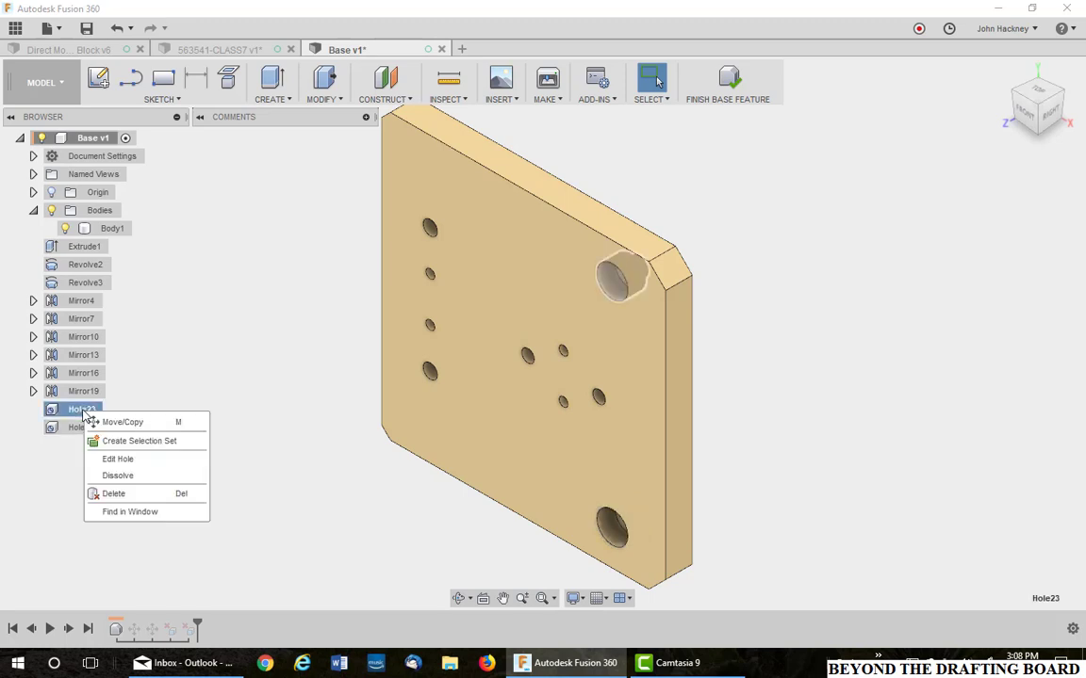
left_click(132, 459)
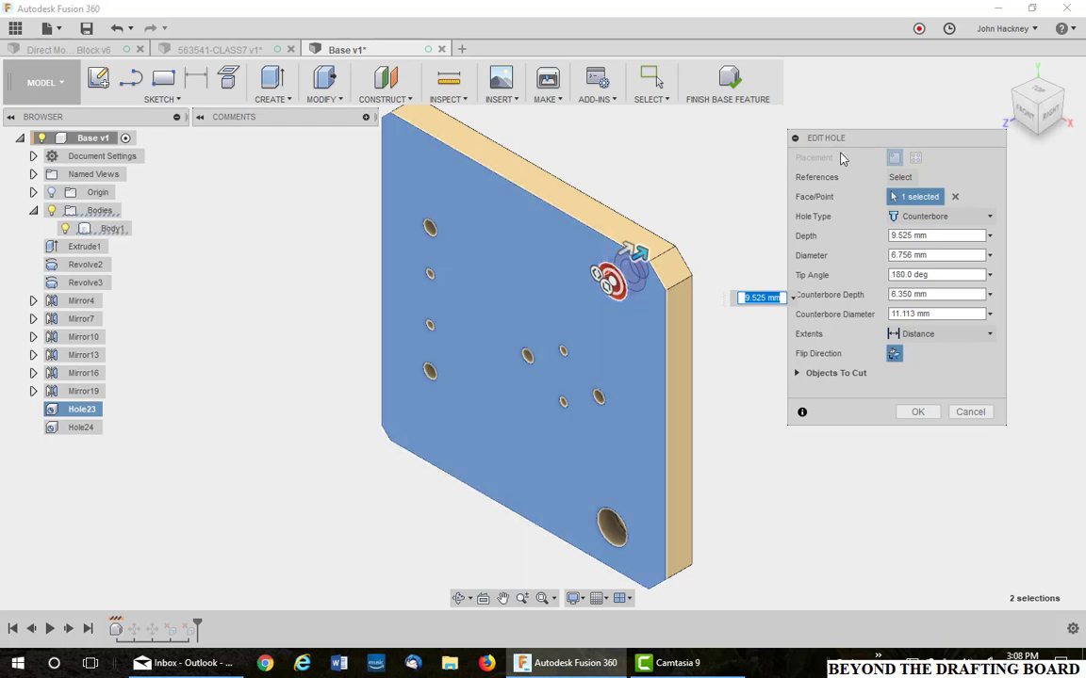
left_click(961, 218)
left_click(943, 238)
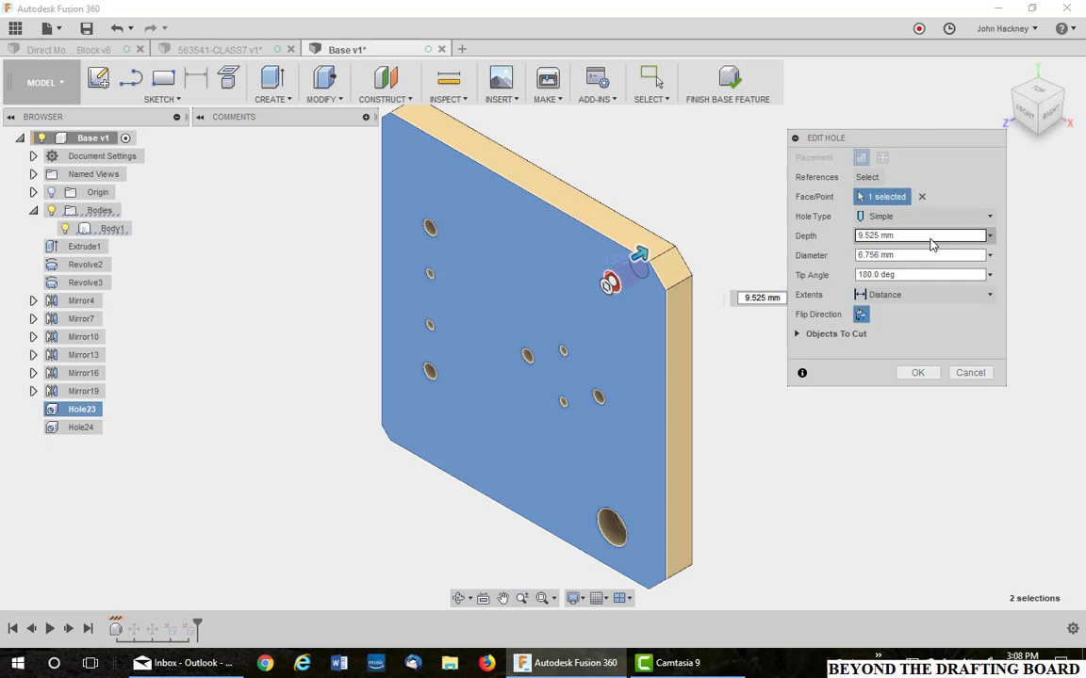
left_click_drag(619, 274, 606, 289)
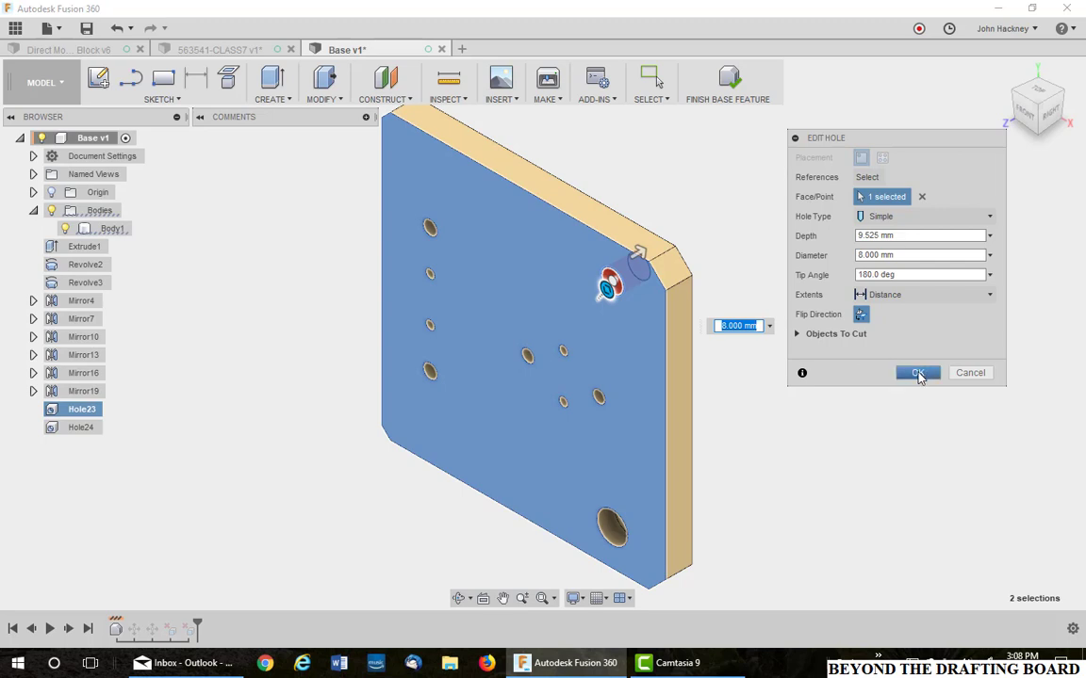
left_click(918, 374)
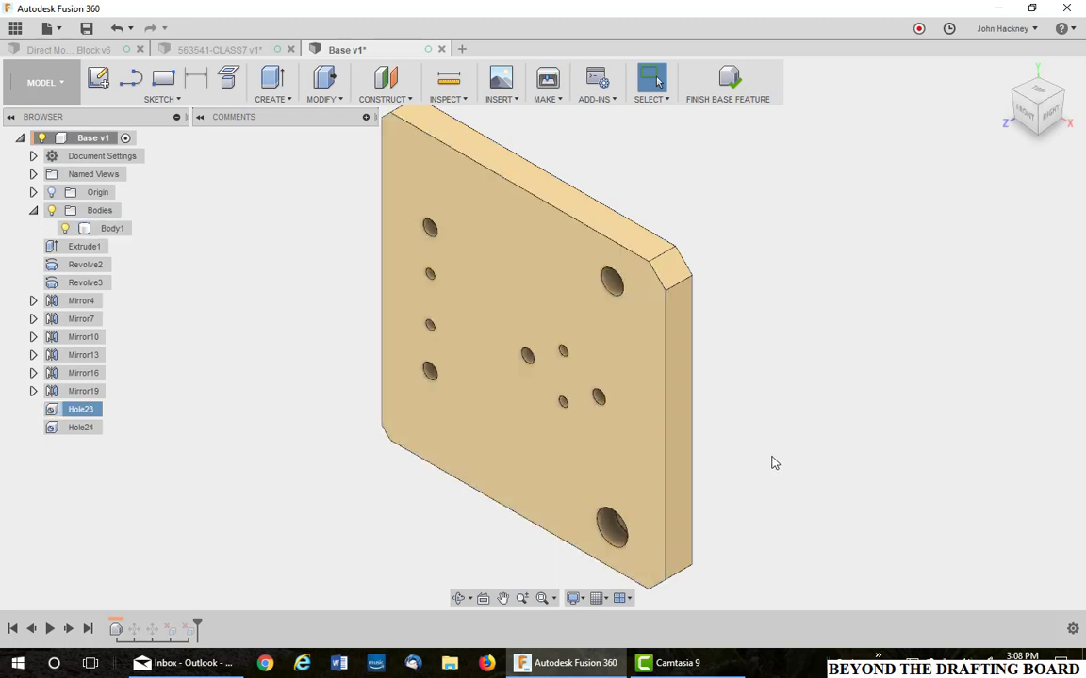
Step: Select the bottom counterbored hole and open its Hole24 feature for editing
left_click_drag(771, 462, 603, 502)
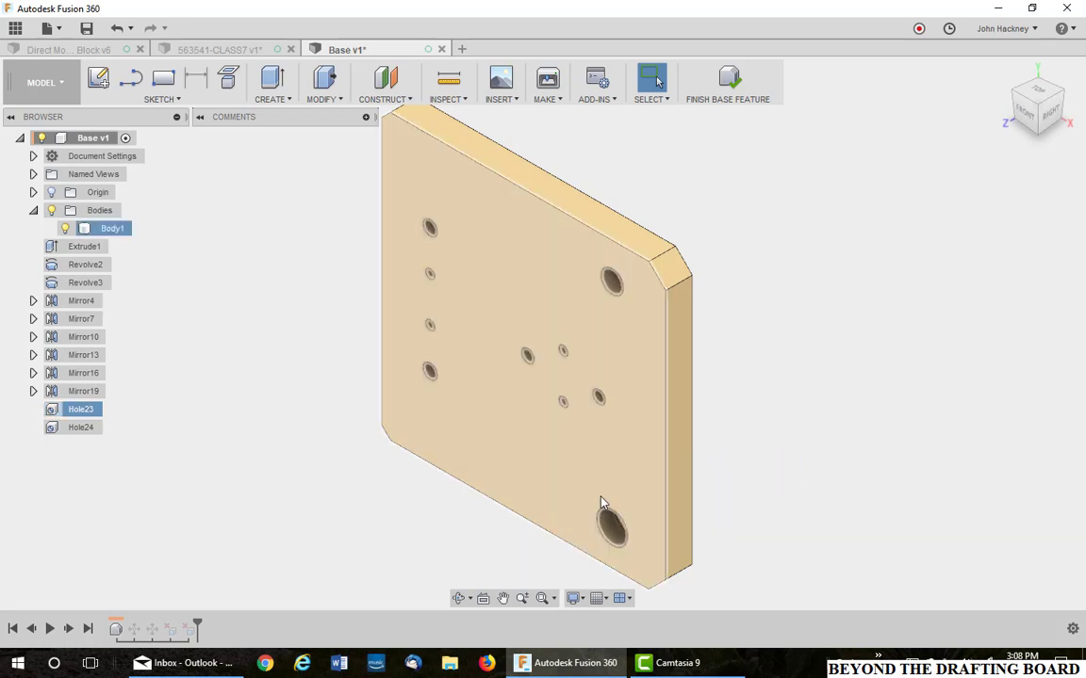
left_click_drag(494, 546, 678, 506)
left_click_drag(538, 574, 697, 483)
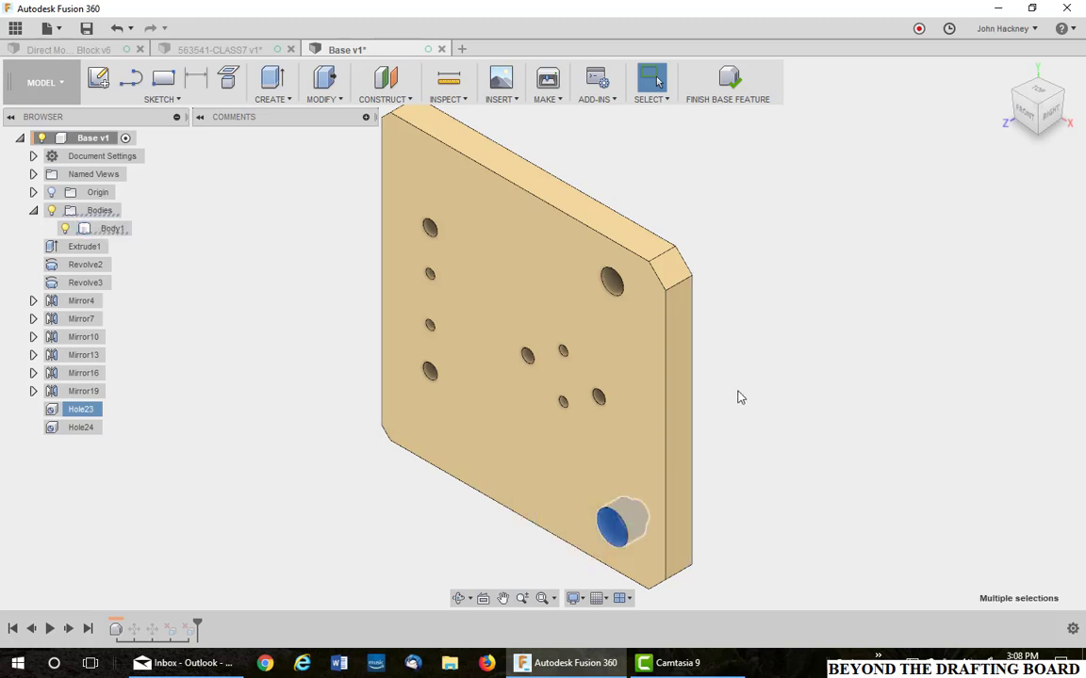
left_click(89, 429)
right_click(90, 432)
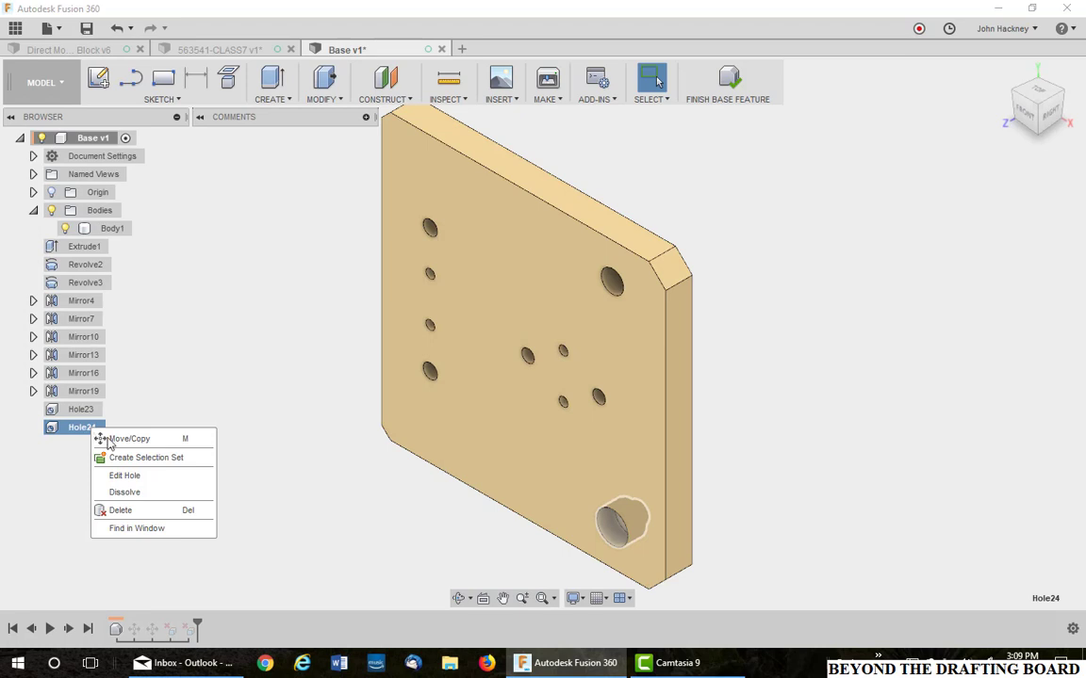
left_click(143, 480)
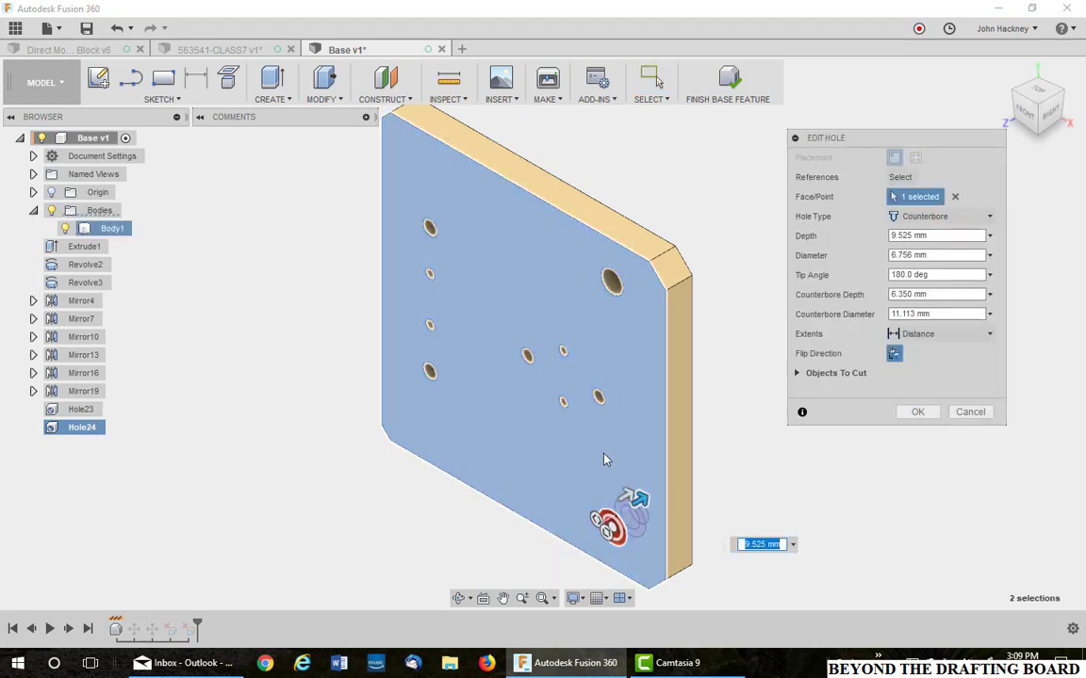
Step: Change Hole24 to a Countersink hole with a 12 mm countersink diameter
left_click(985, 216)
left_click(895, 273)
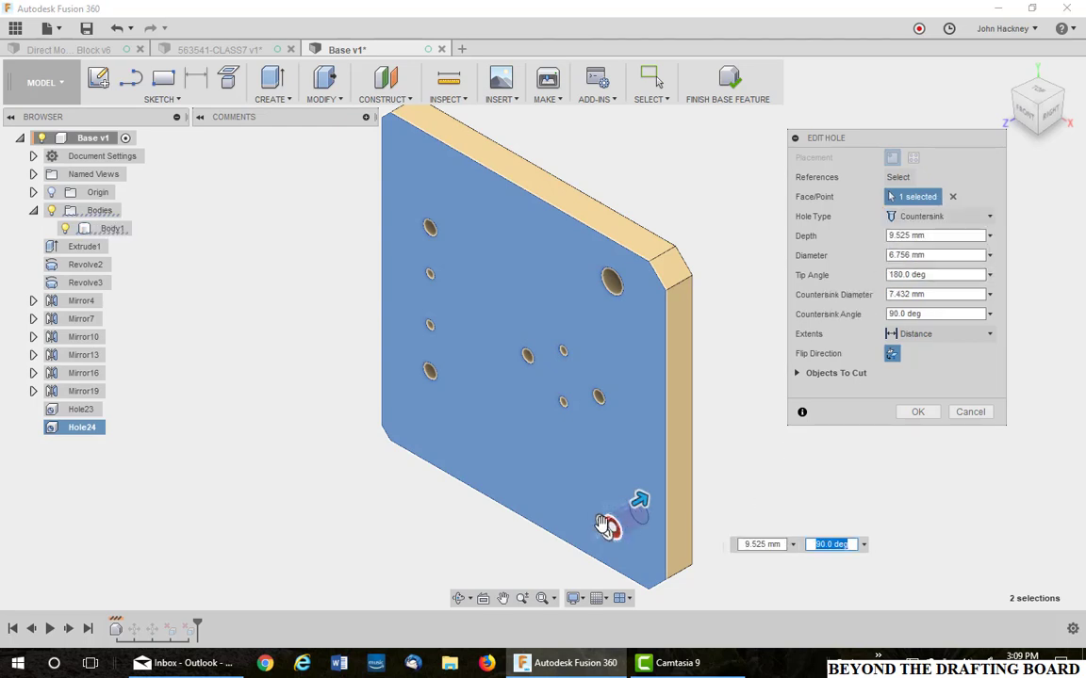
scroll(601, 524, "up", 3)
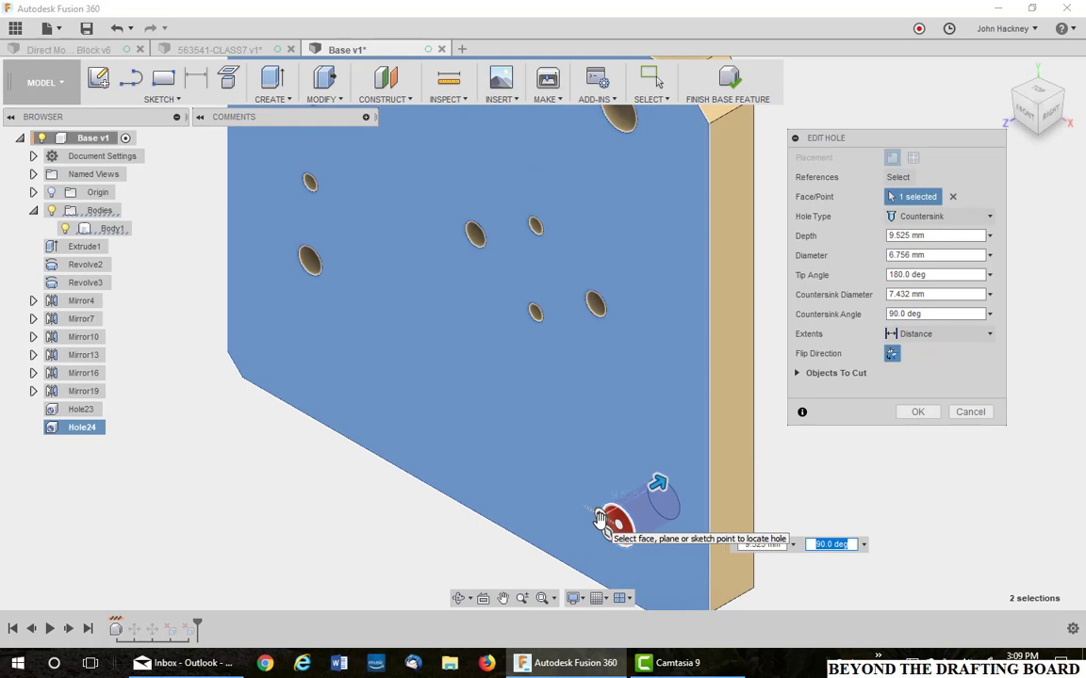
left_click(603, 518)
type("12")
key("Return")
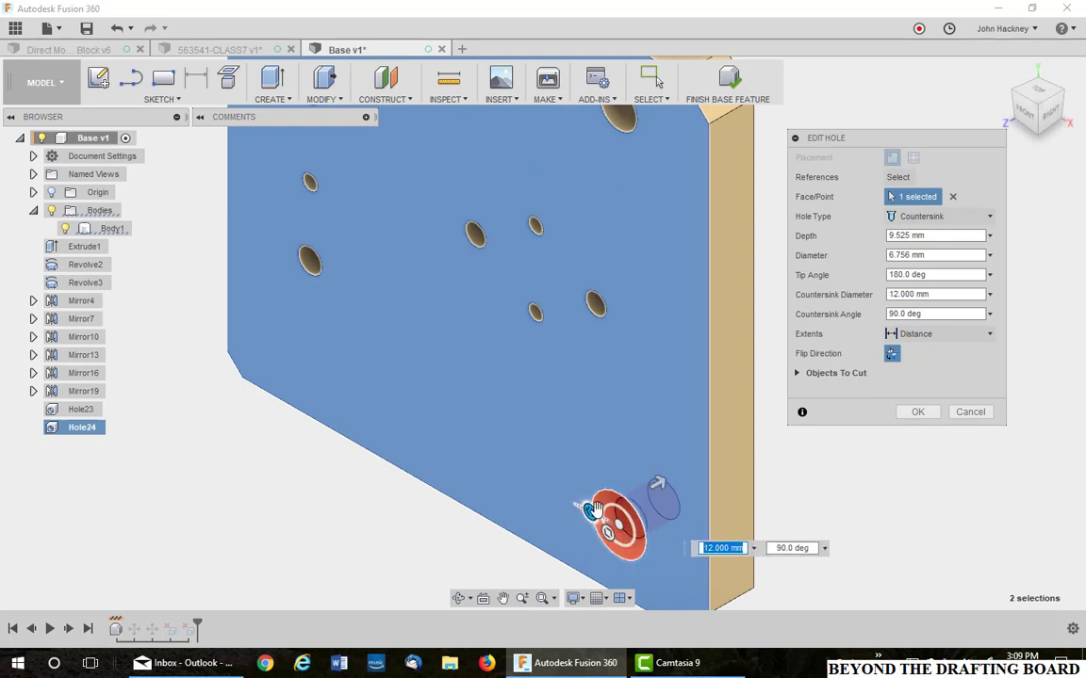
left_click(919, 412)
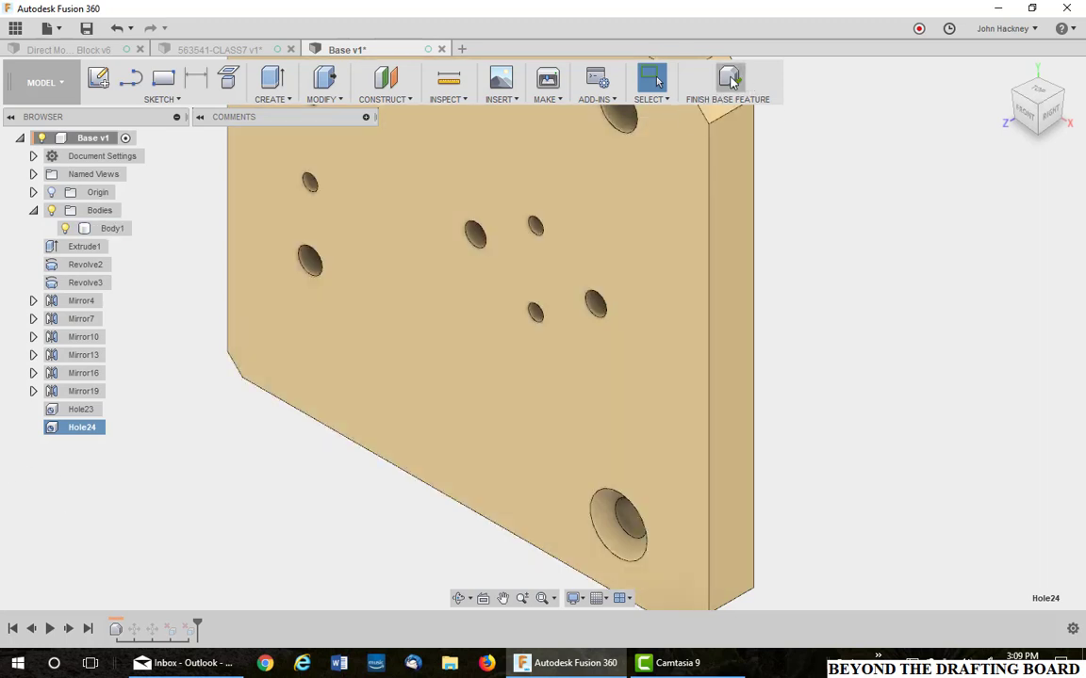
Step: Finish the base feature, delete the failing MoveFace2, and check the MoveFace1 warning
left_click(731, 82)
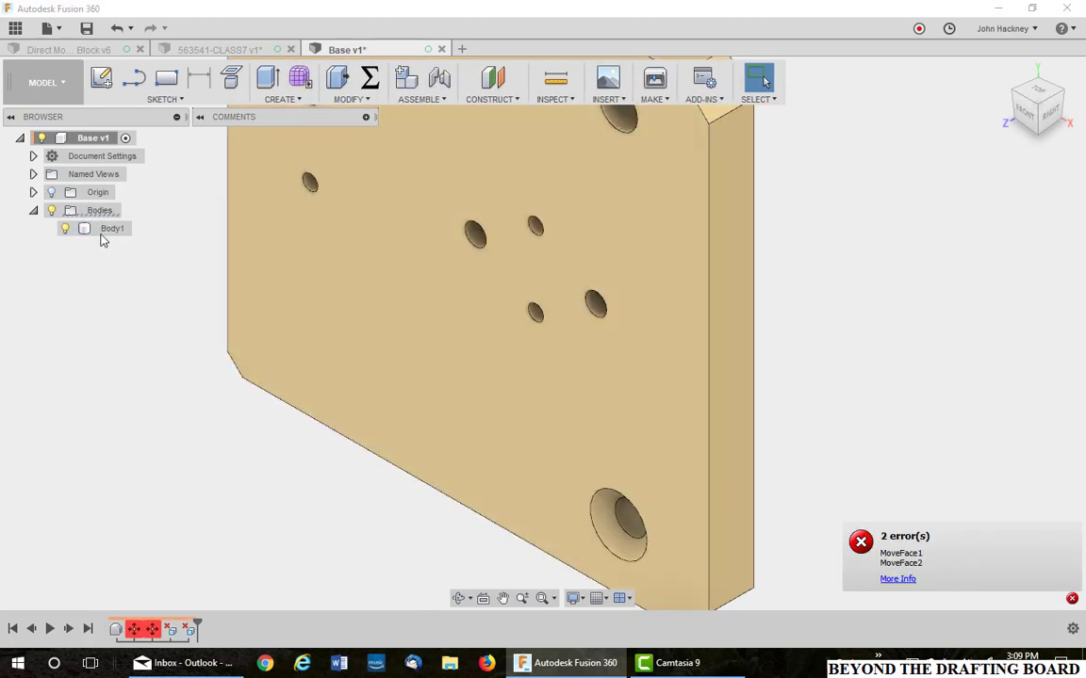
right_click(154, 630)
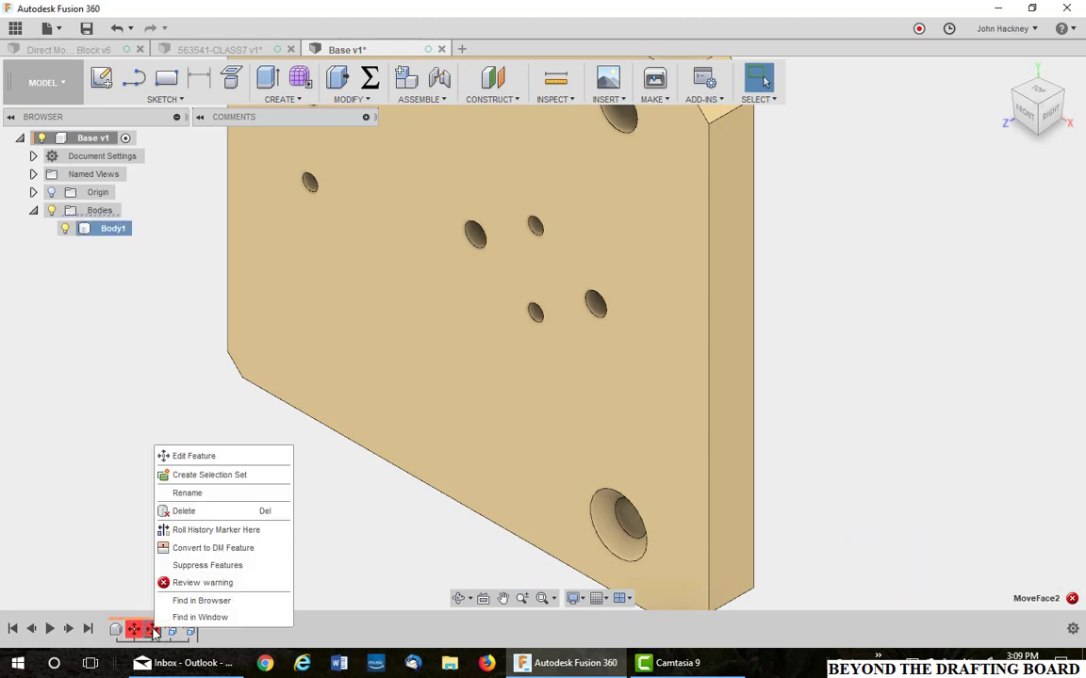
left_click(182, 511)
right_click(134, 629)
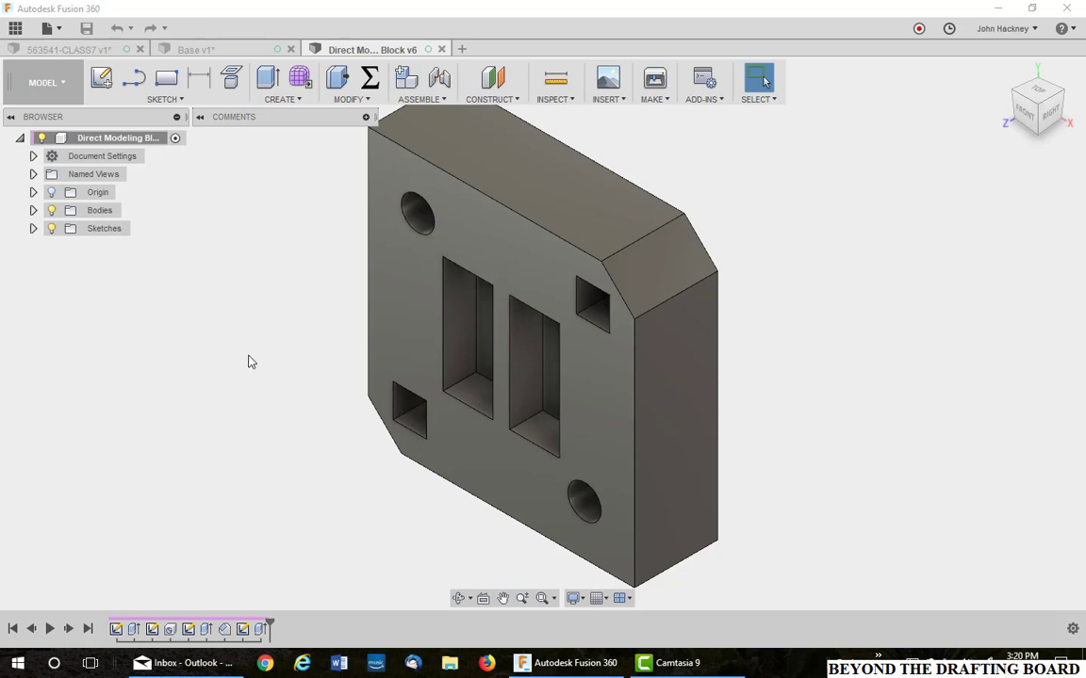
Step: Convert Extrude3 to a DM feature and move the top-right pocket's end face -0.9 in
right_click(261, 631)
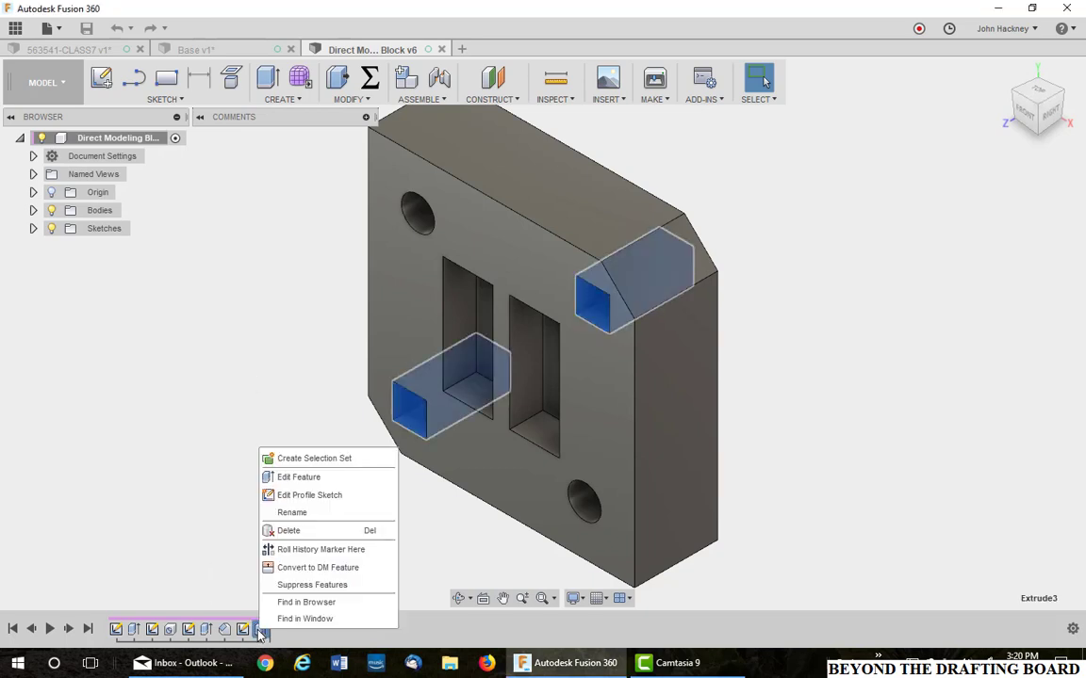
left_click(349, 568)
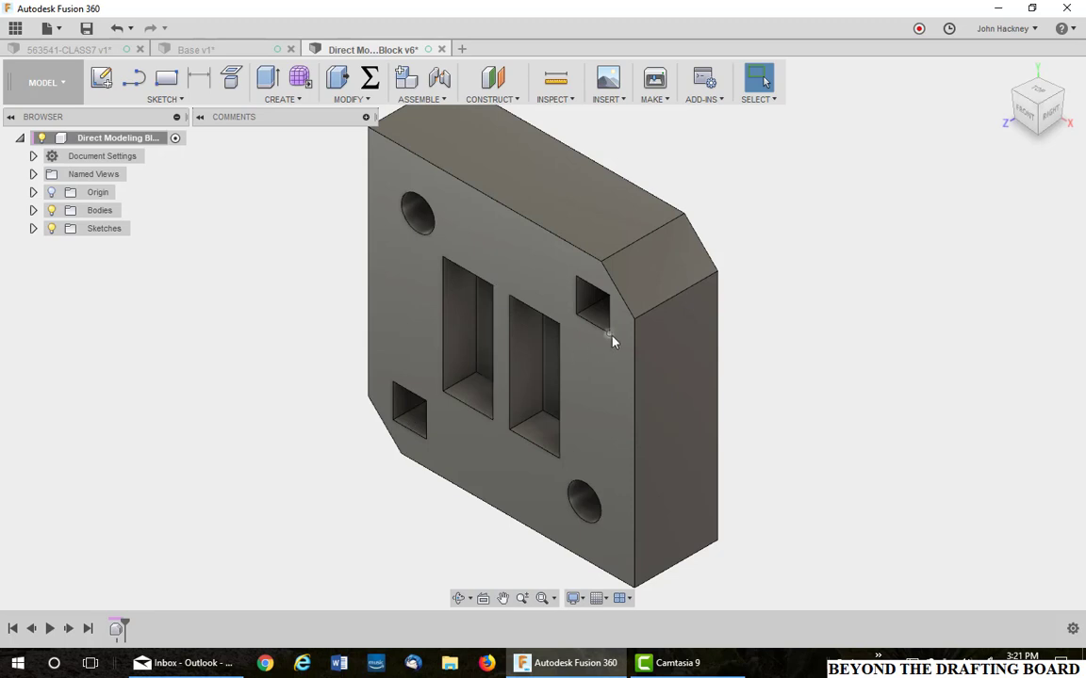
left_click(587, 301)
right_click(879, 233)
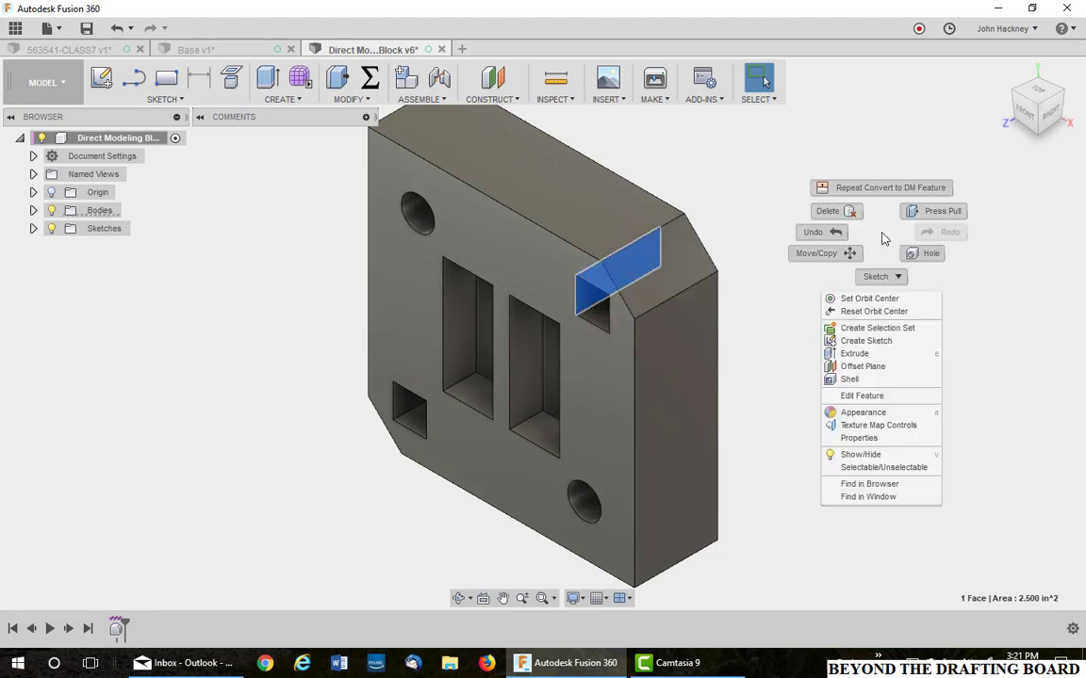
left_click(825, 255)
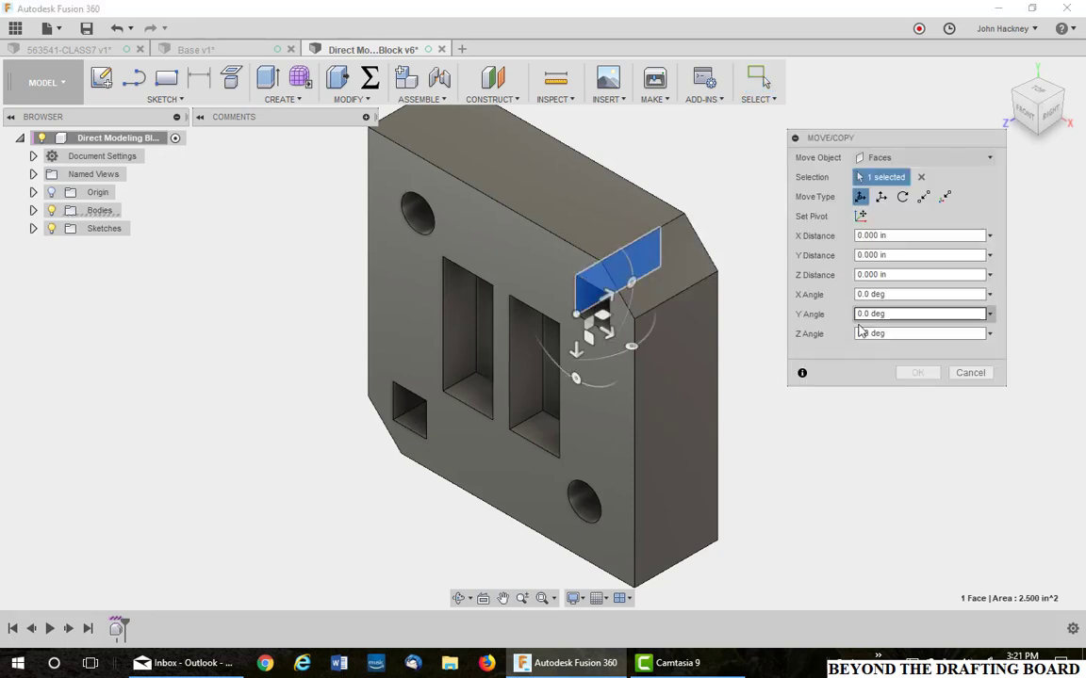
left_click(604, 334)
left_click_drag(604, 333, 574, 314)
left_click(914, 373)
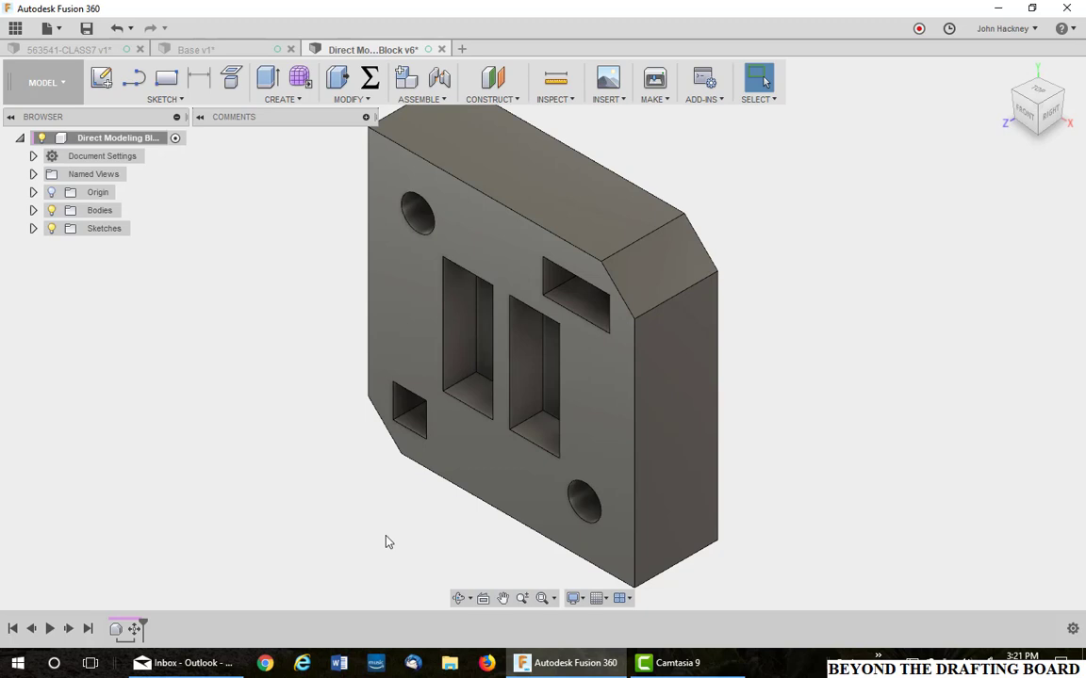
Step: Move the round hole's faces 1.000 in along X, pivoting at the bottom hole's centre
left_click(418, 217)
right_click(266, 231)
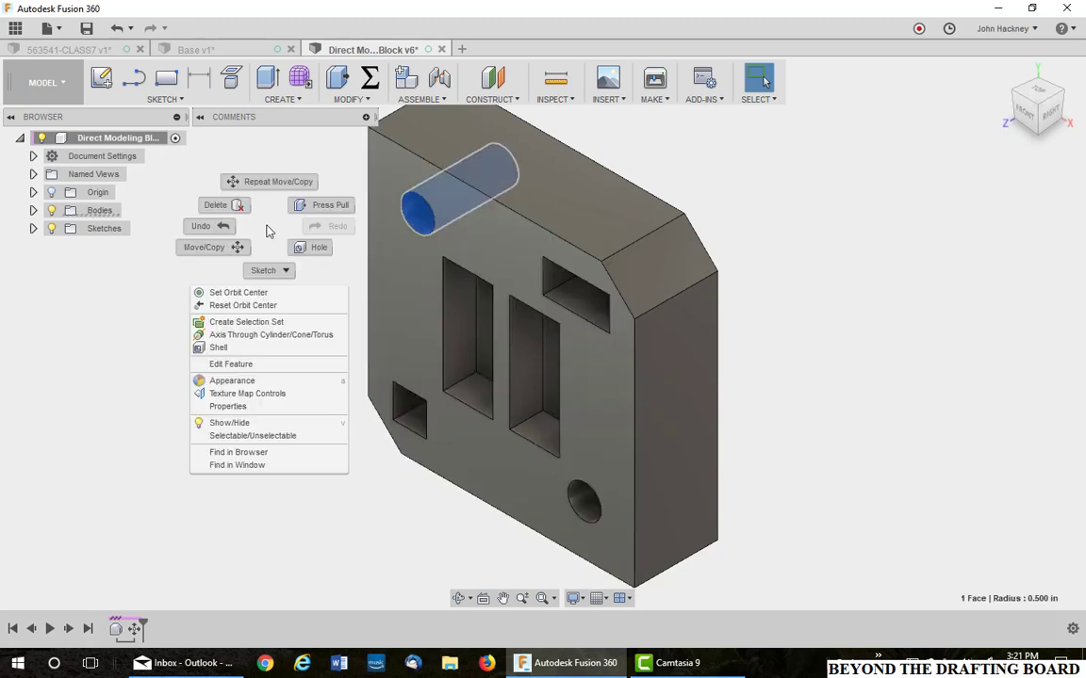
left_click(231, 247)
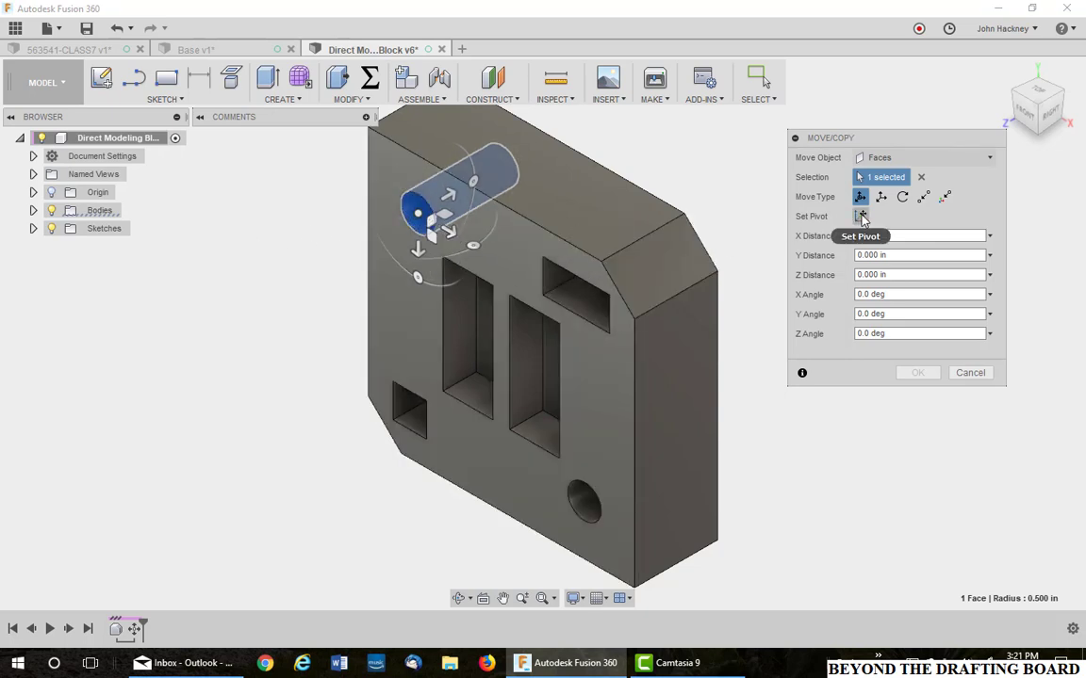
left_click(861, 218)
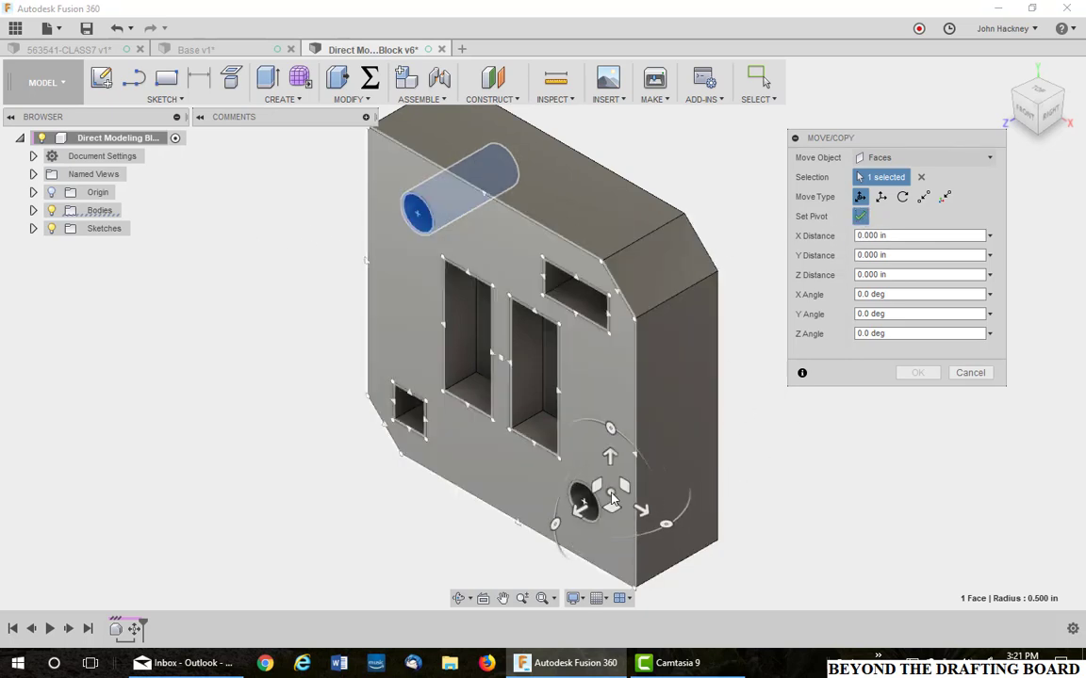
left_click(594, 501)
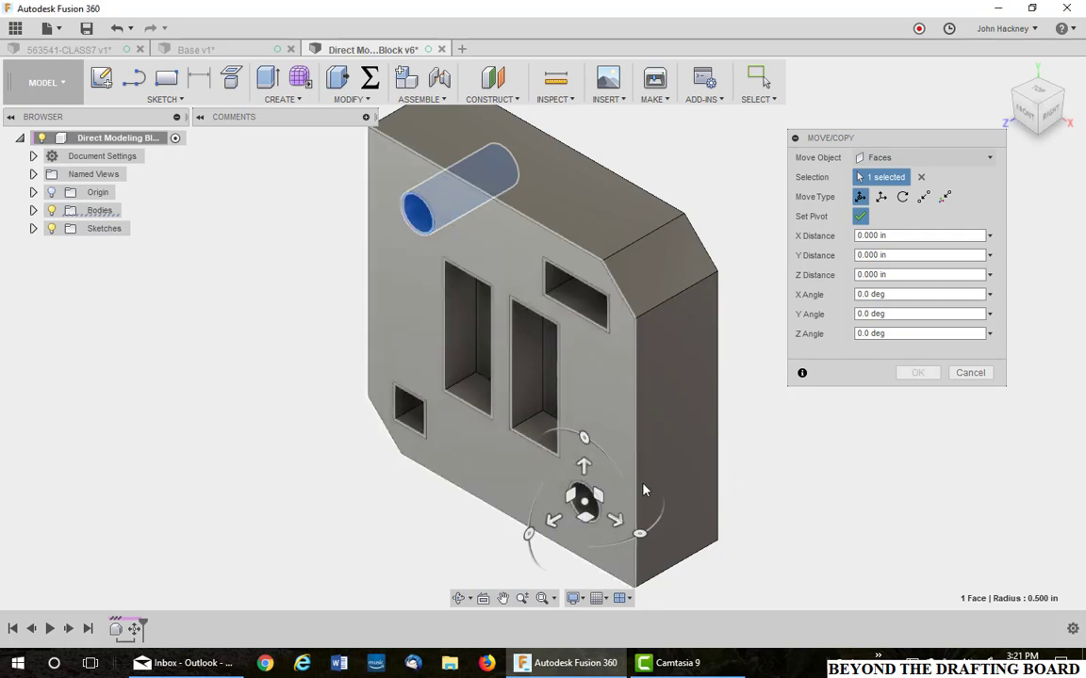
left_click(860, 218)
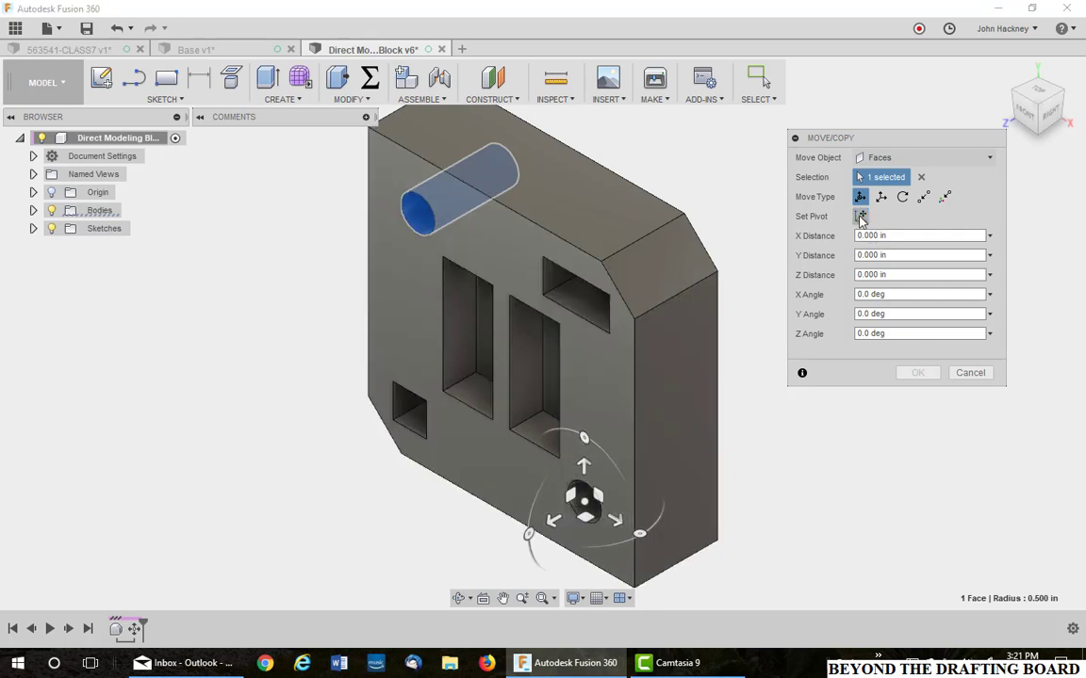
left_click_drag(613, 518, 649, 537)
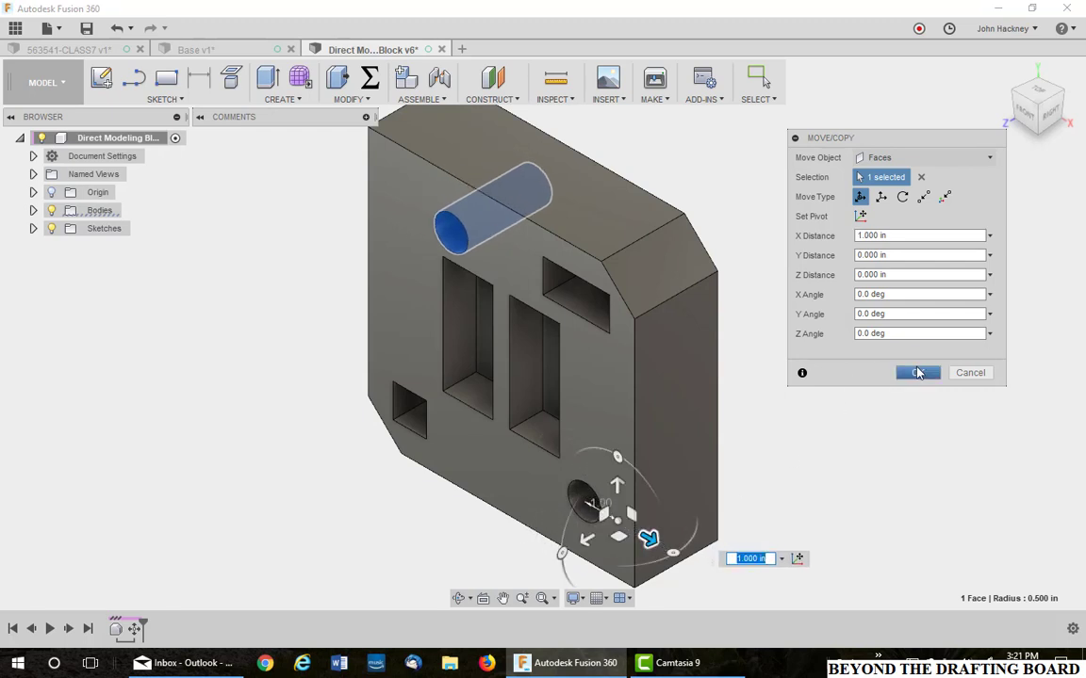
left_click(917, 373)
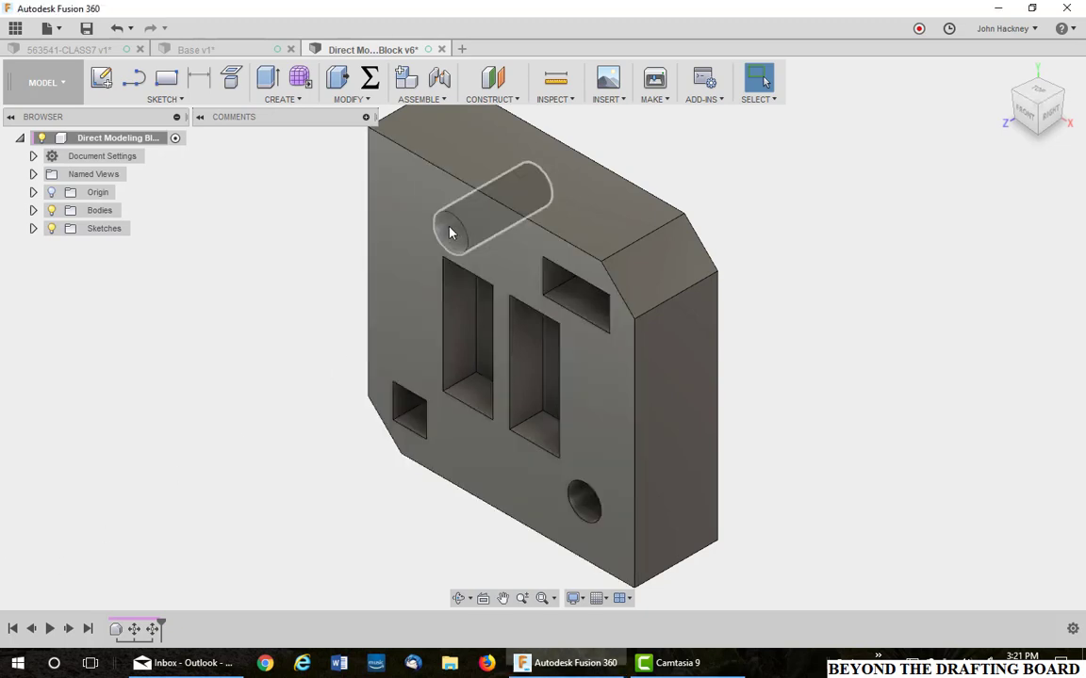
left_click(449, 233)
right_click(449, 234)
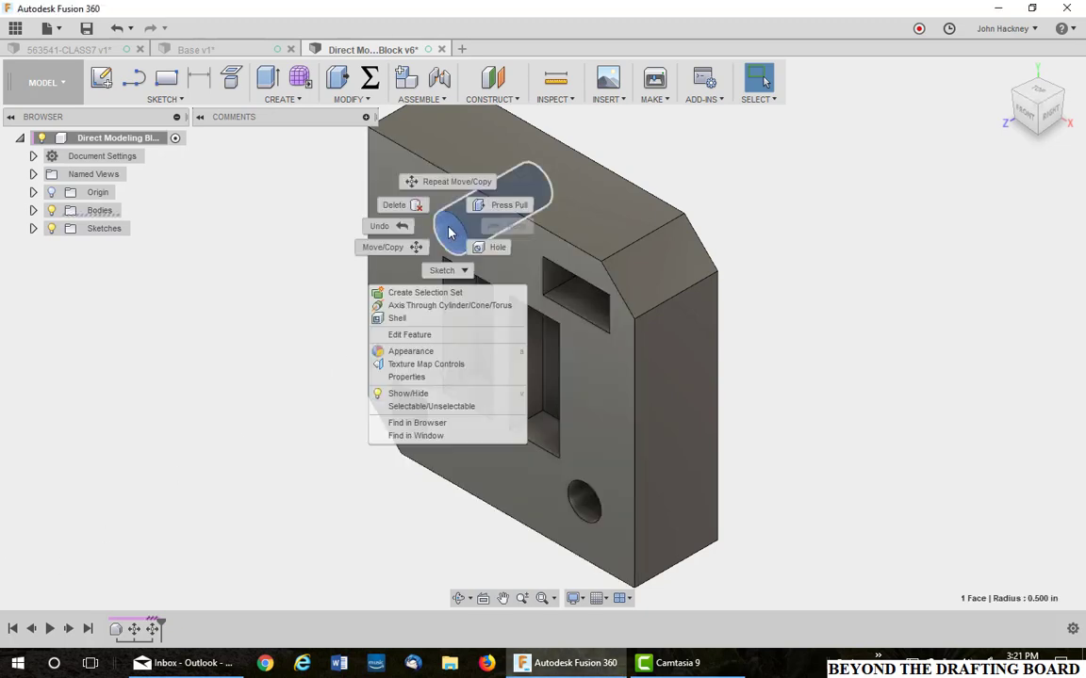
left_click(499, 205)
mouse_move(445, 224)
left_mouse_down()
mouse_move(416, 226)
mouse_move(443, 225)
left_mouse_up()
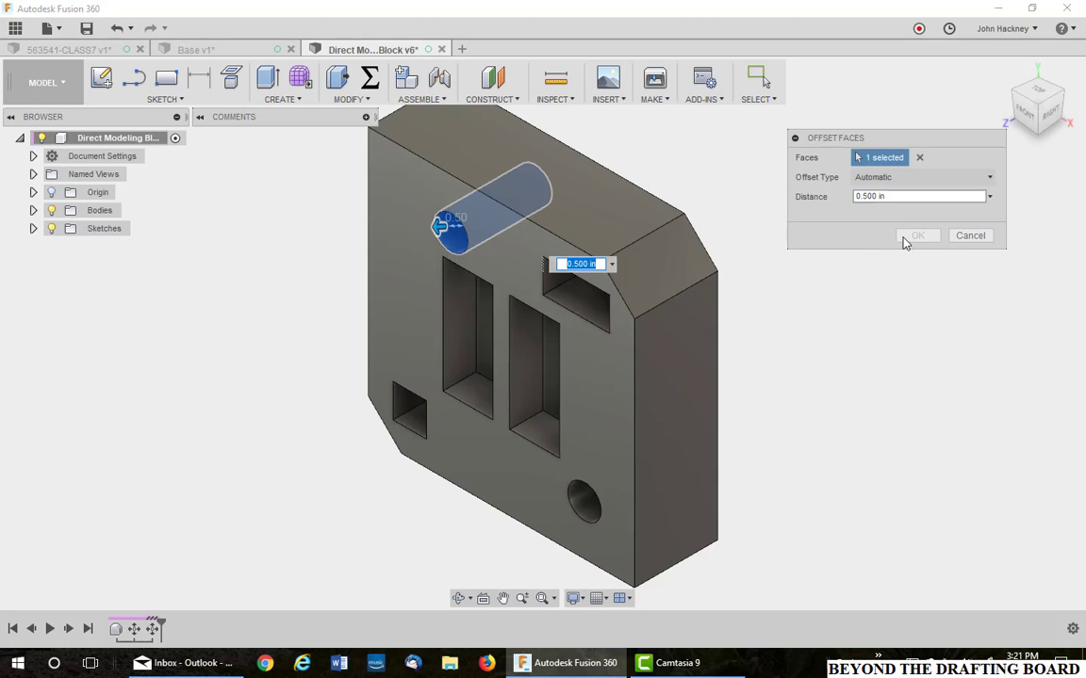
left_click(970, 235)
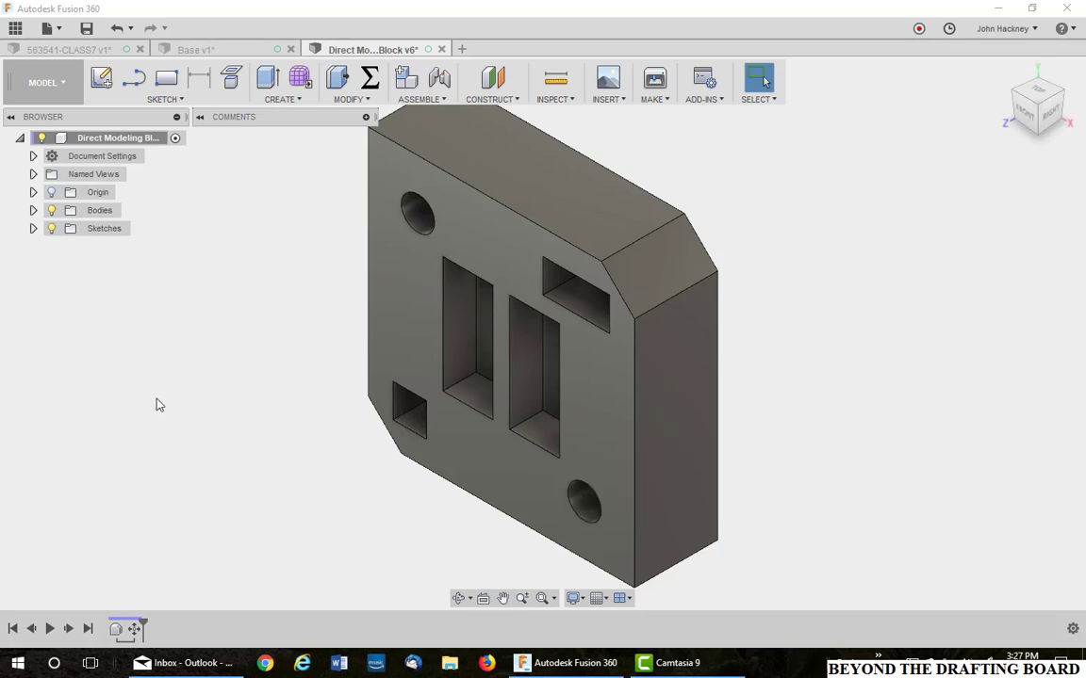
Step: Edit the imported Base Feature and open Hole3's settings, then cancel without changes
right_click(117, 629)
left_click(143, 498)
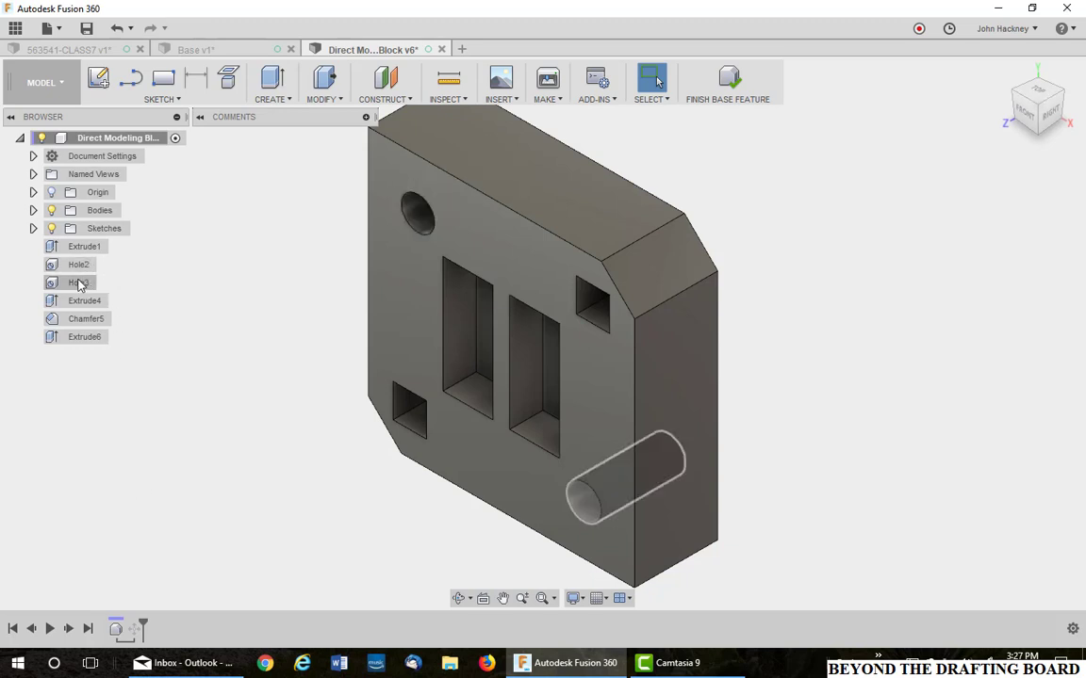
right_click(79, 285)
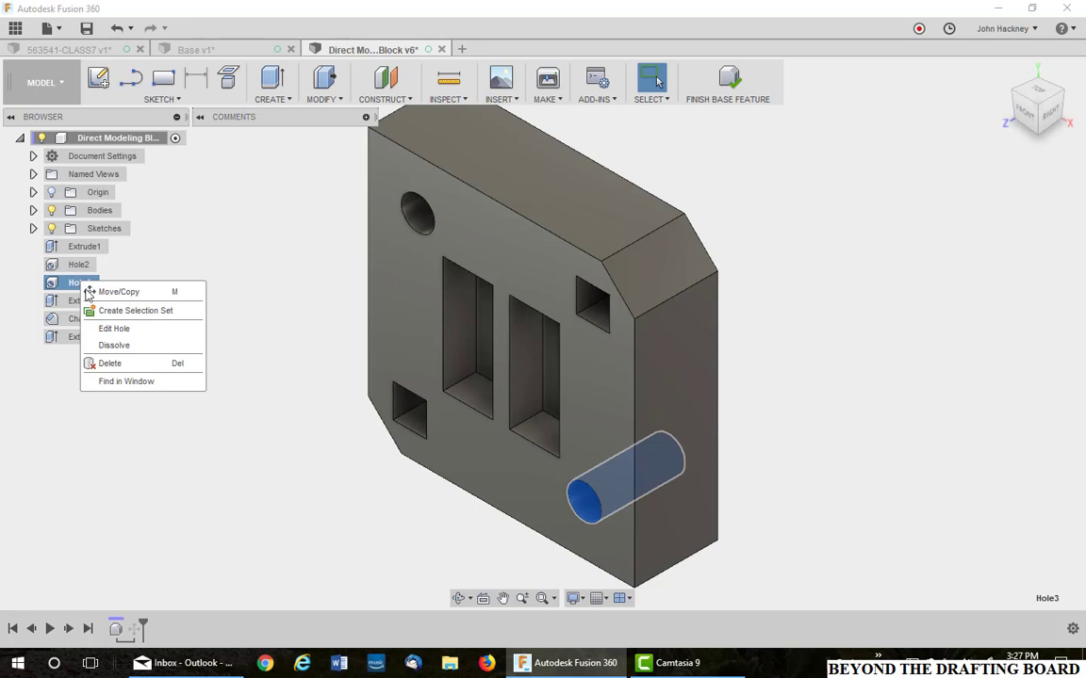
left_click(123, 329)
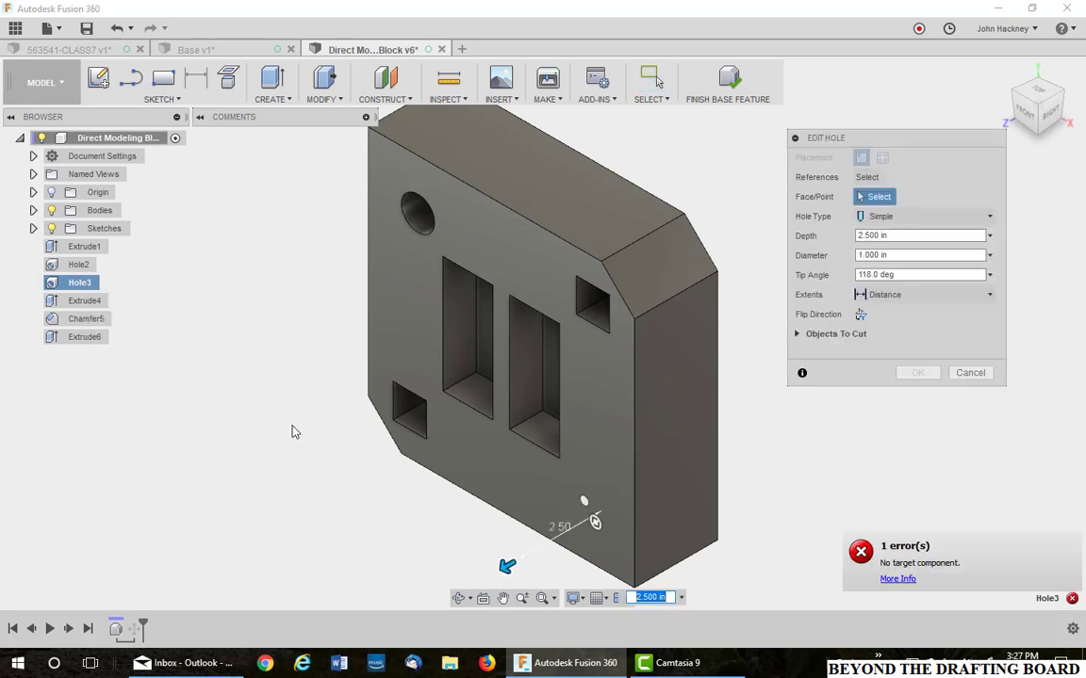
left_click(970, 373)
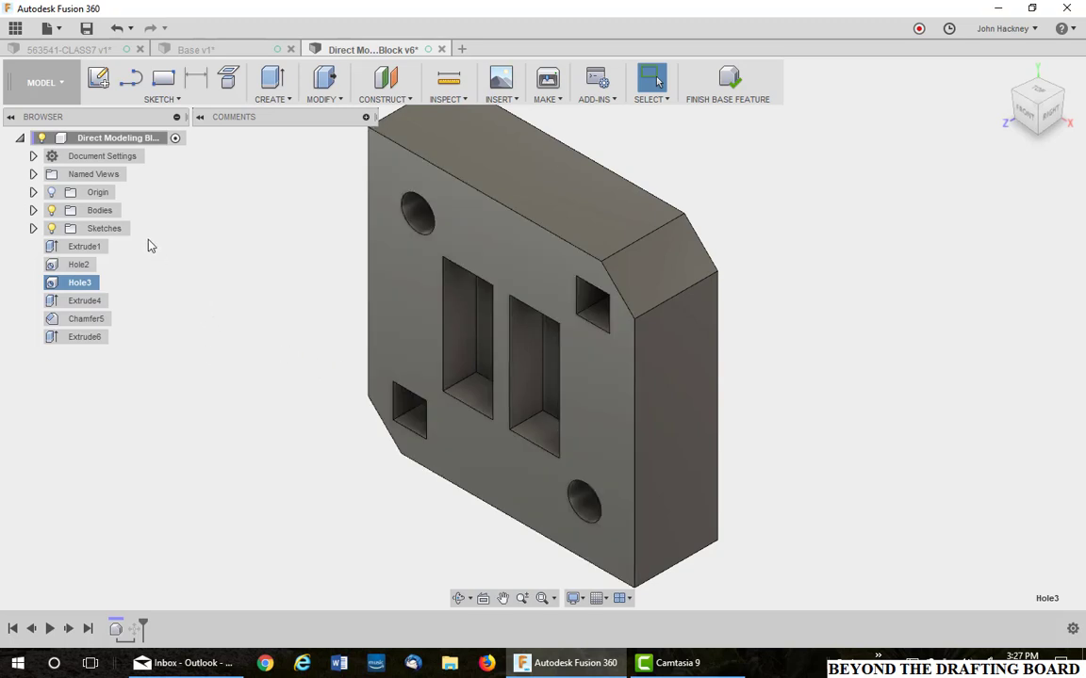
Step: Dissolve the existing features of Body1
key("Escape")
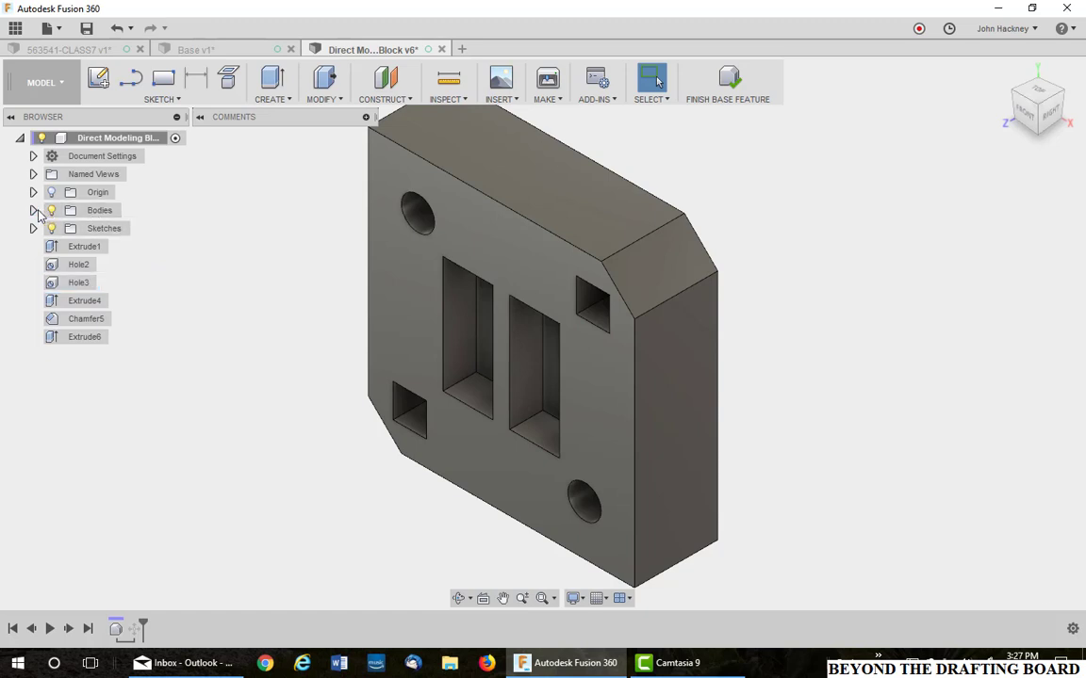
left_click(32, 210)
right_click(107, 229)
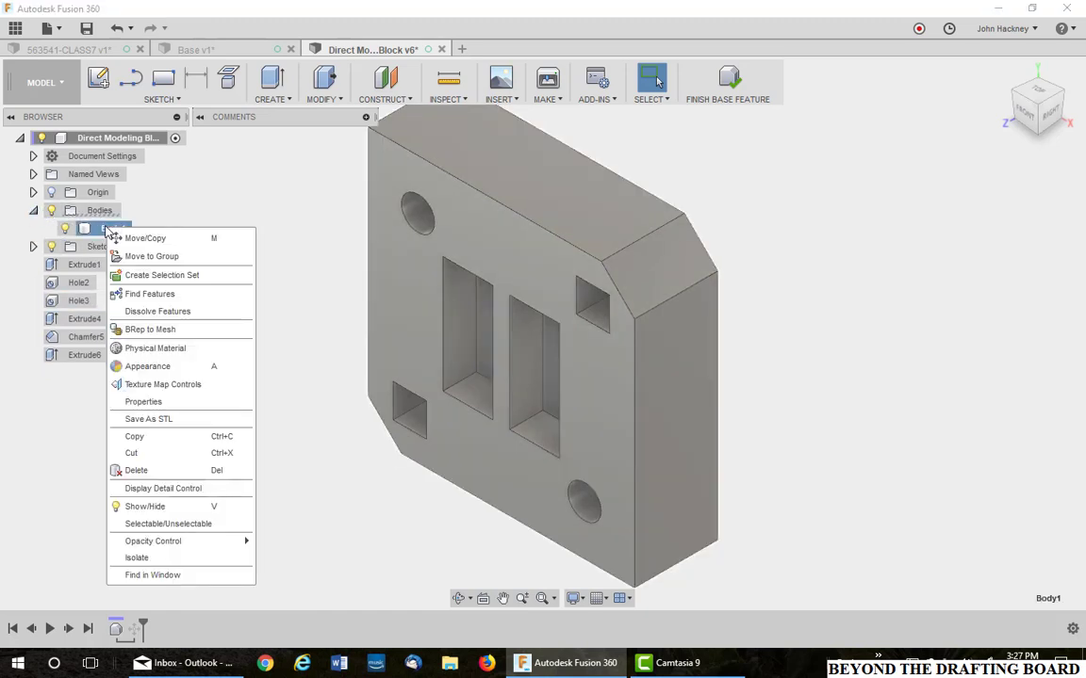
left_click(156, 311)
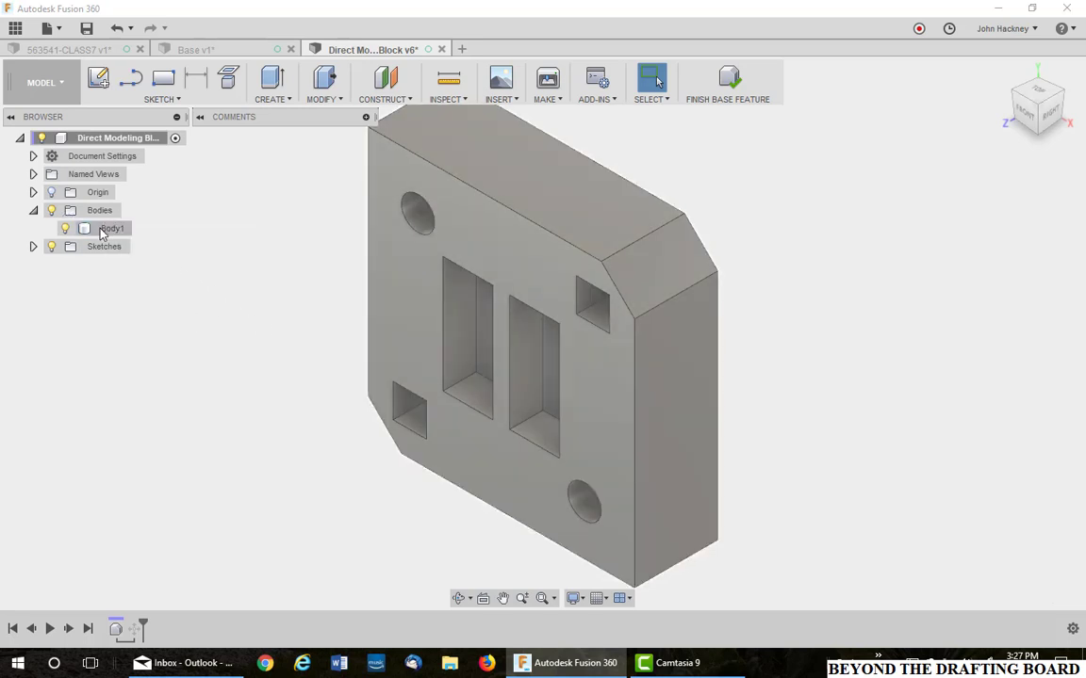
Step: Run Find Features on Body1 for Hole features, recovering Hole7 and Hole8
right_click(105, 228)
left_click(147, 293)
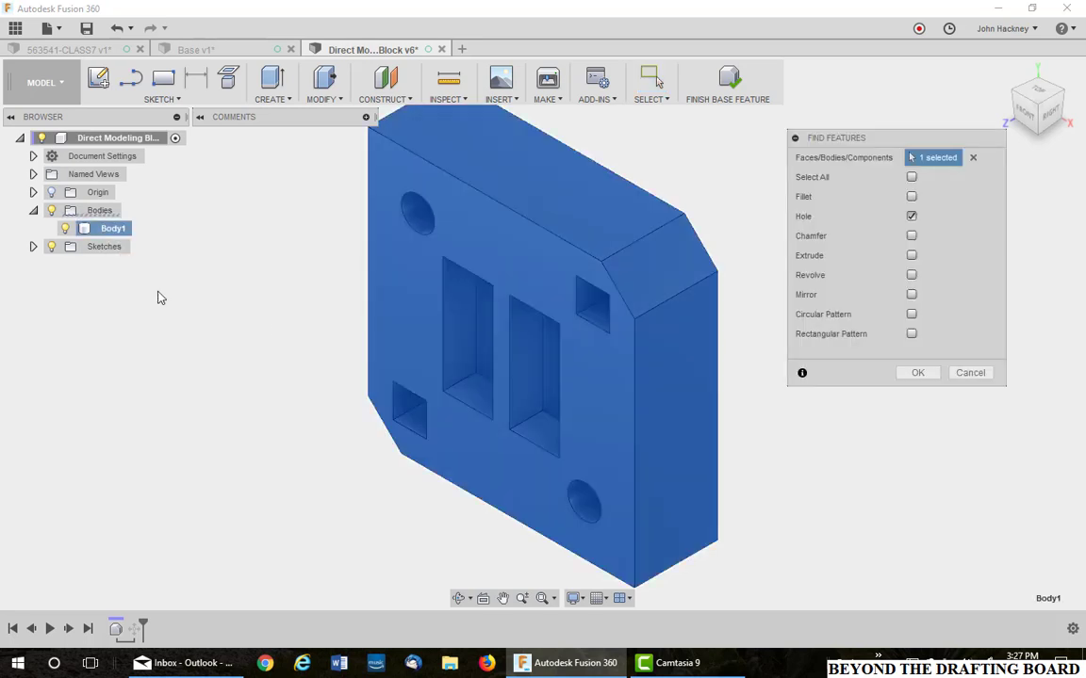
left_click(911, 216)
left_click(917, 372)
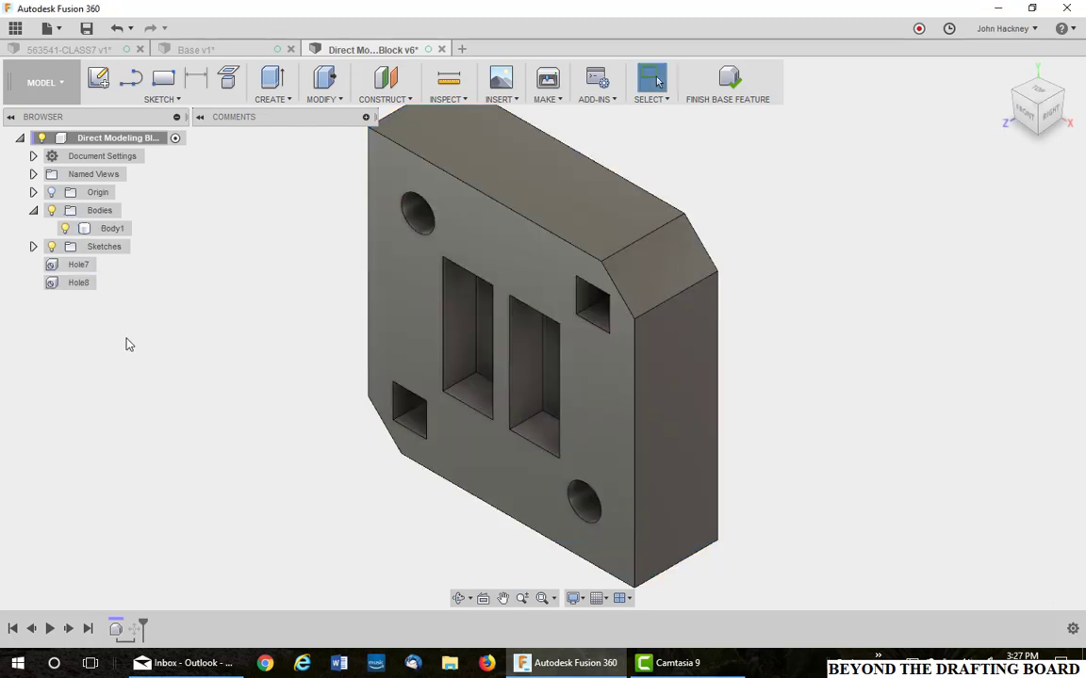
Step: Open Hole7's settings and keep its hole type as a simple hole
right_click(83, 268)
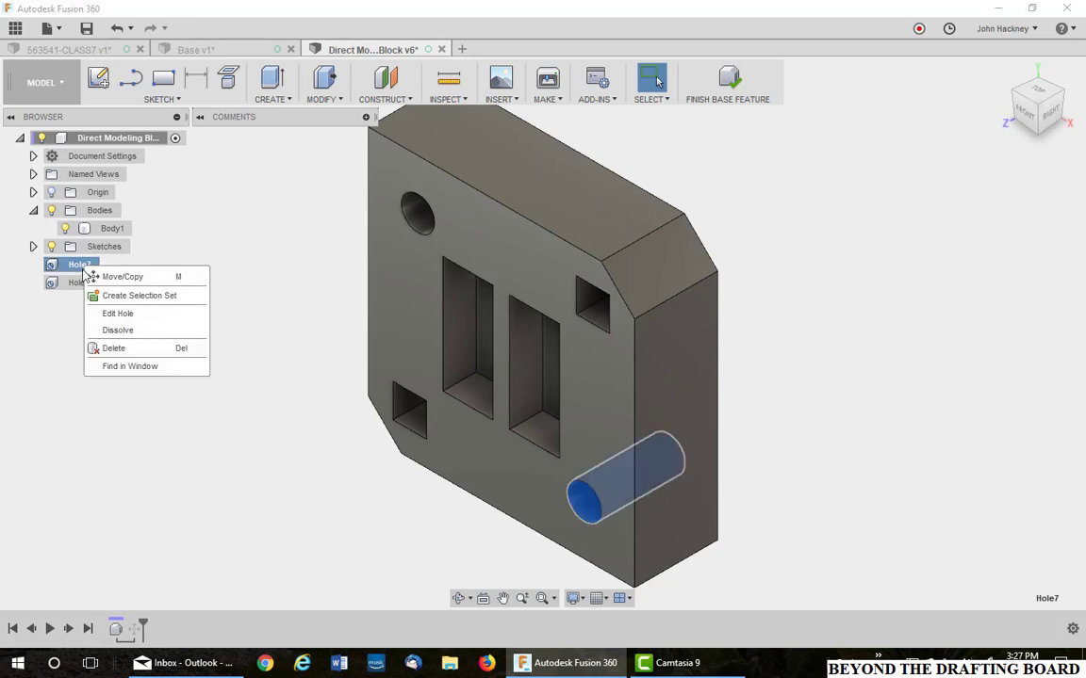
left_click(110, 315)
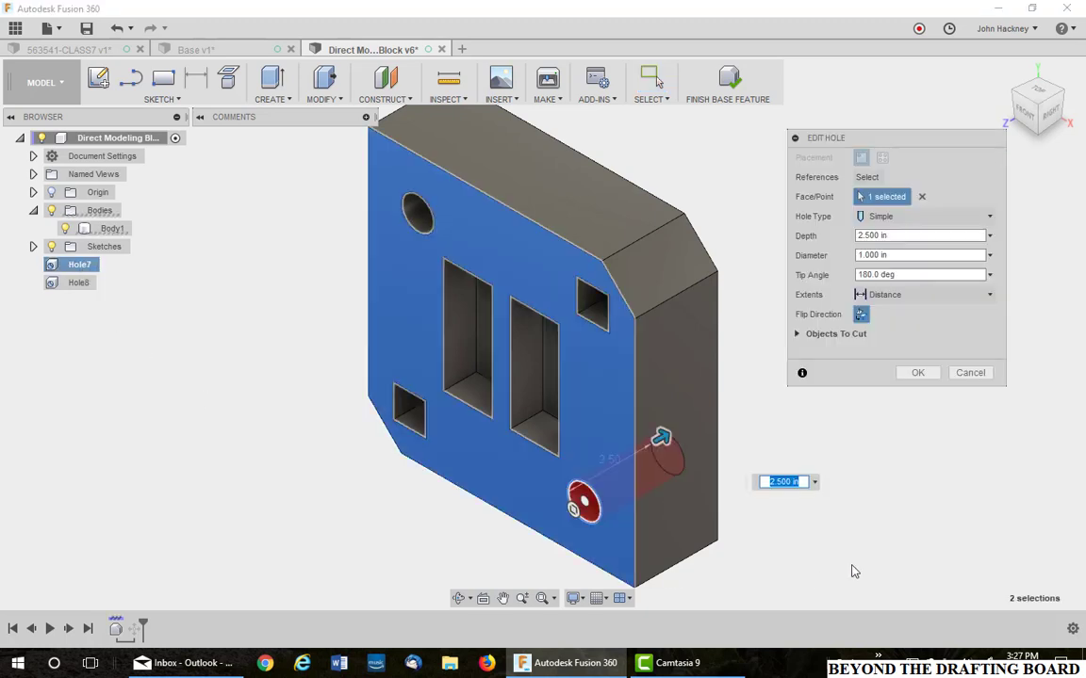
left_click(988, 215)
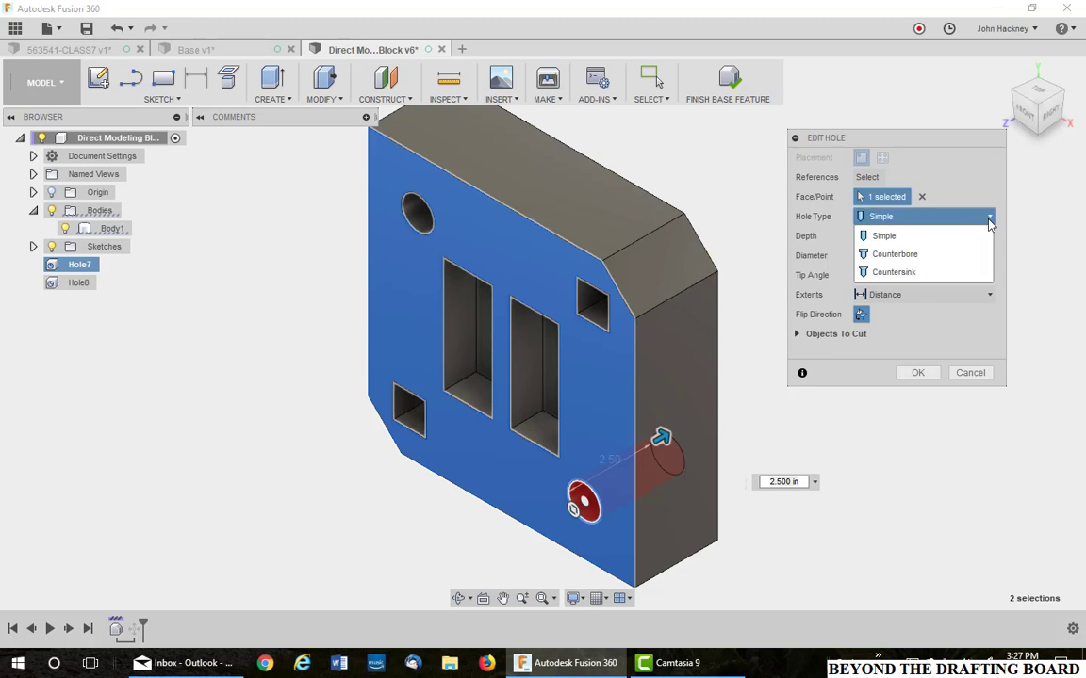
left_click(1030, 331)
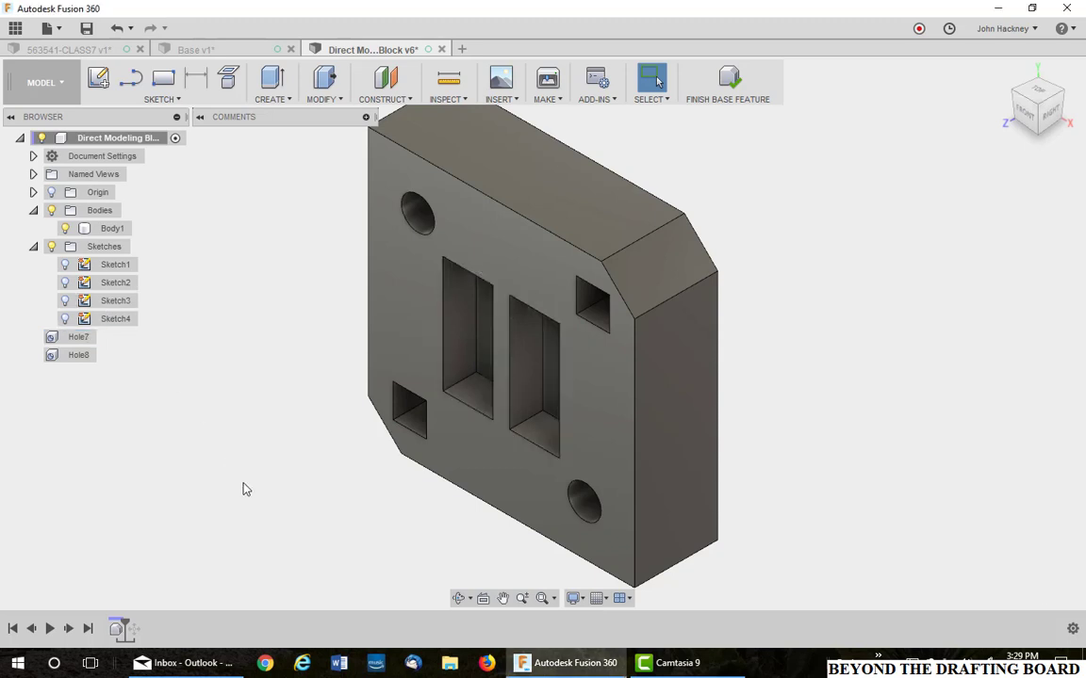
Step: Move the left pocket's inner side face -0.900 in, then delete Sketch3
left_click(441, 346)
left_click(453, 334)
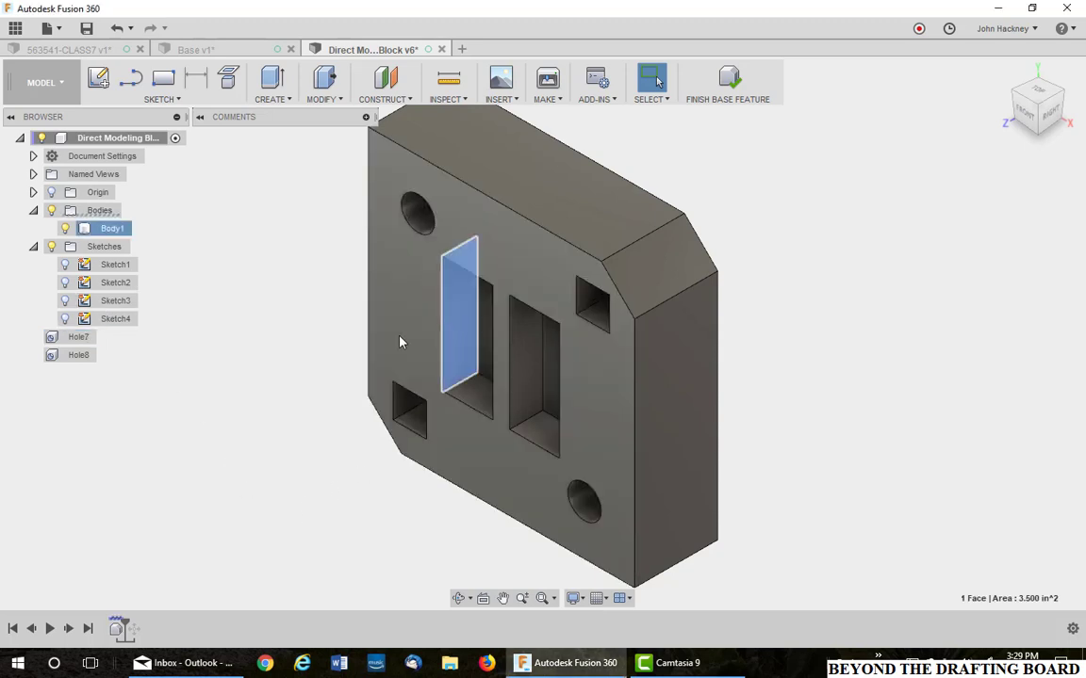
right_click(278, 304)
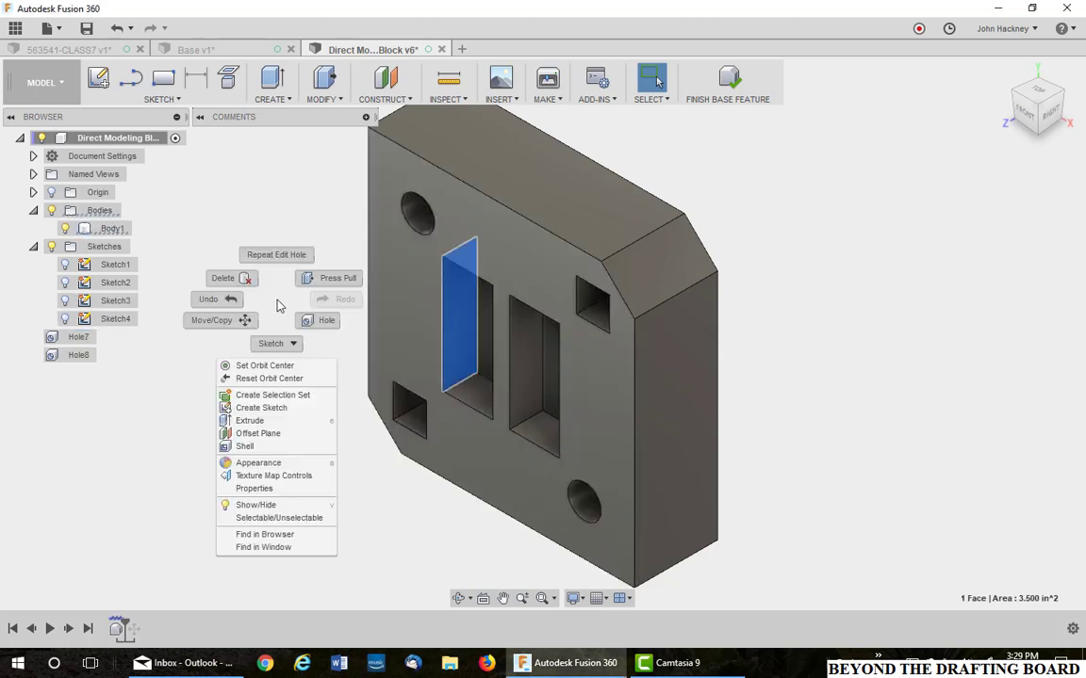
left_click(213, 321)
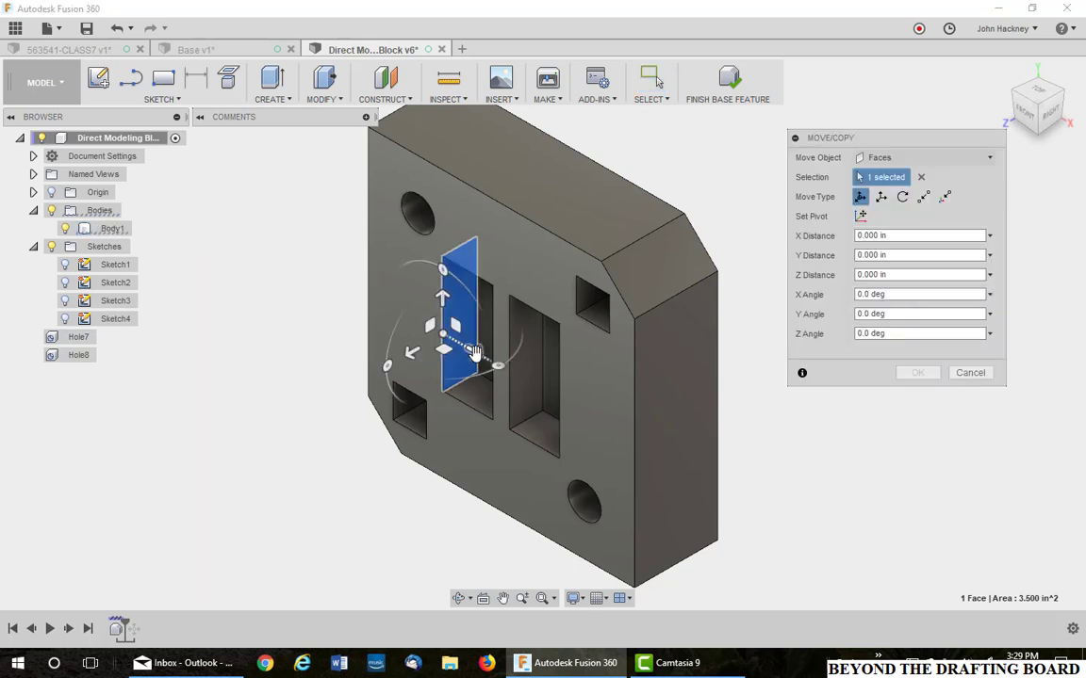
left_click_drag(473, 353, 444, 336)
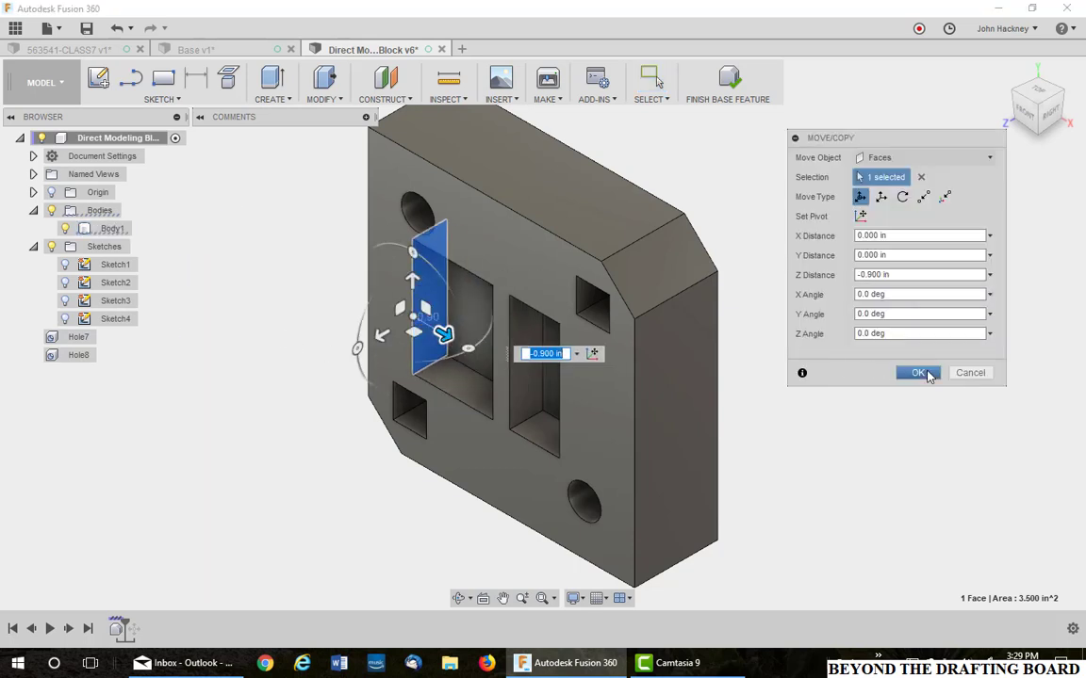
left_click(917, 373)
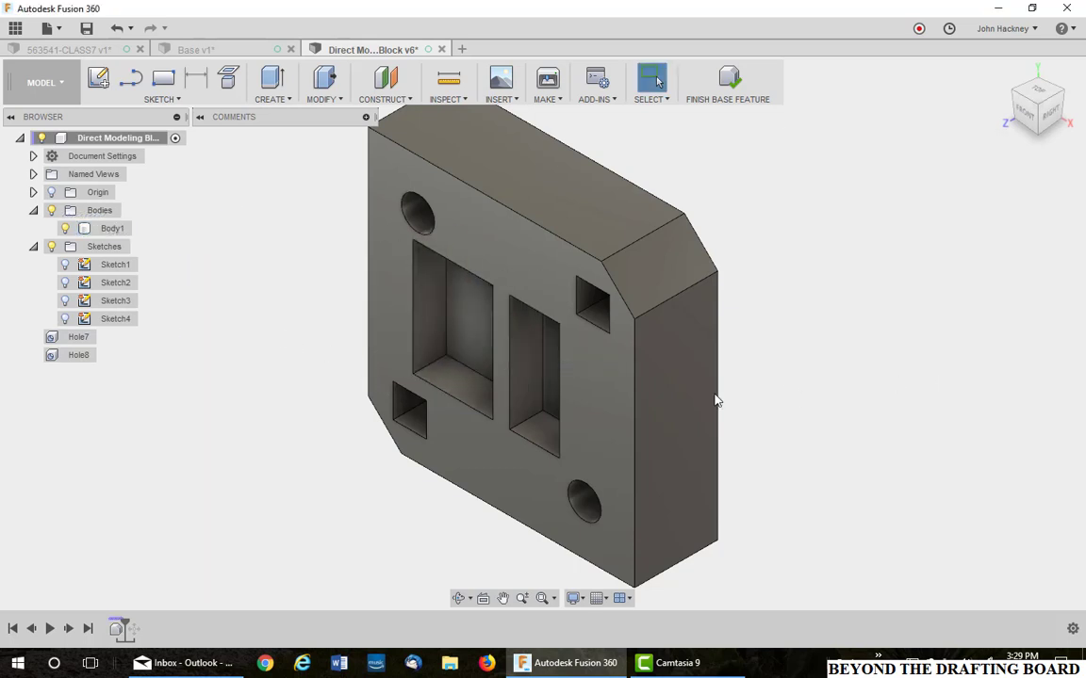
right_click(108, 302)
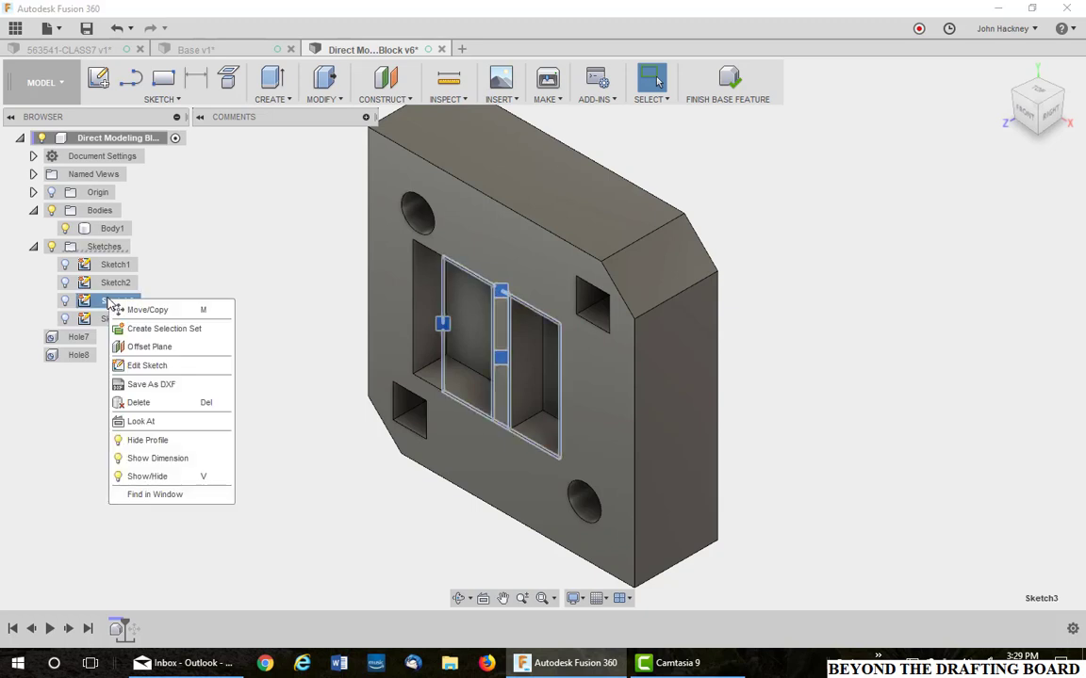
left_click(160, 404)
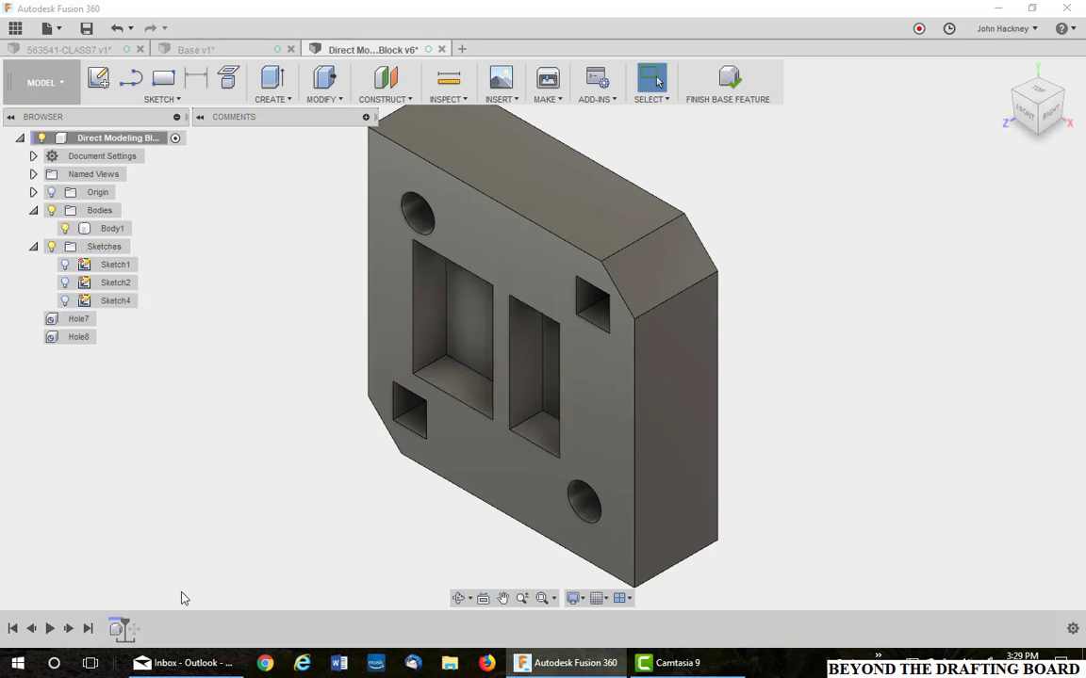